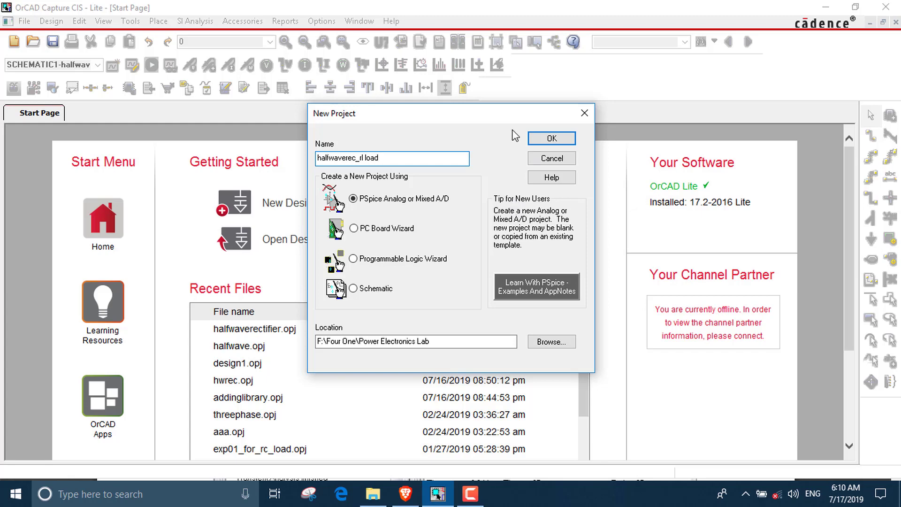
# Create a blank PSpice Analog or Mixed A/D project named "halfwaverec_rl load" in F:\Four One\Power Electronics Lab.
pyautogui.click(550, 138)
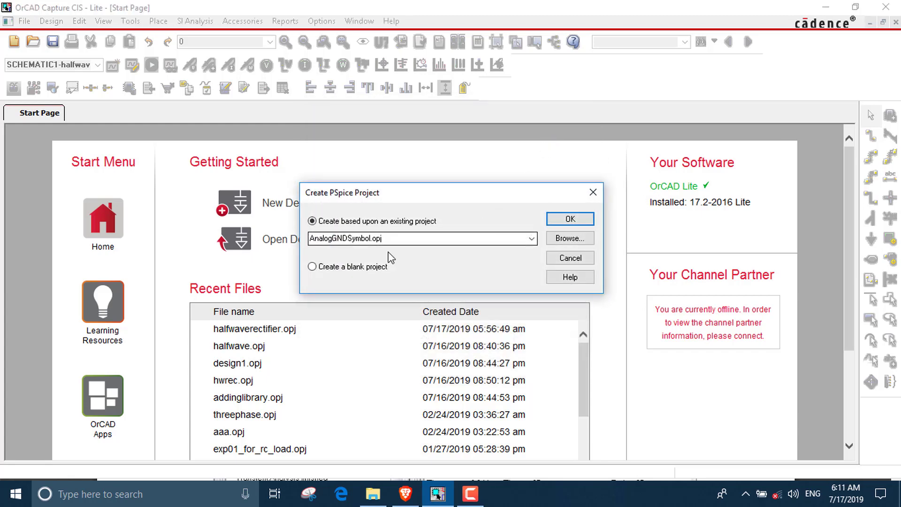
pyautogui.click(369, 266)
pyautogui.click(593, 219)
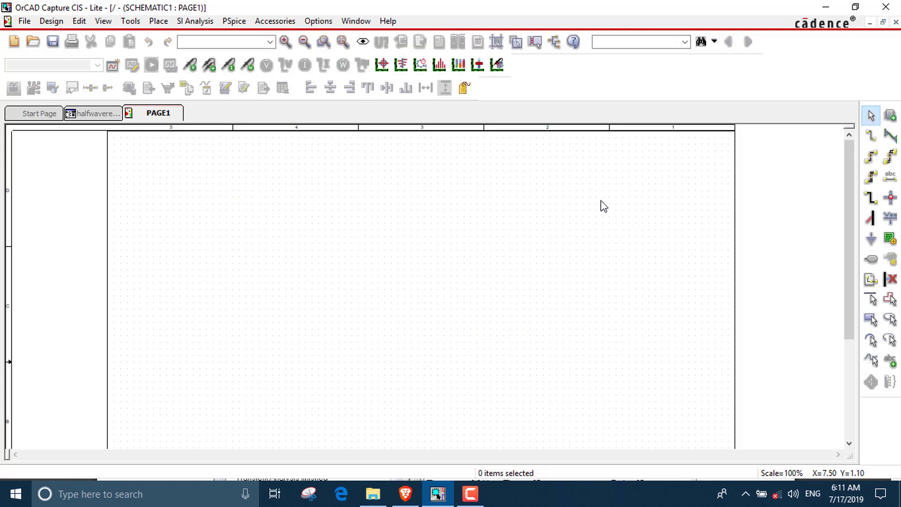
# Place a D1N4002 diode from the DIODE library in the upper middle of the schematic page.
pyautogui.click(890, 116)
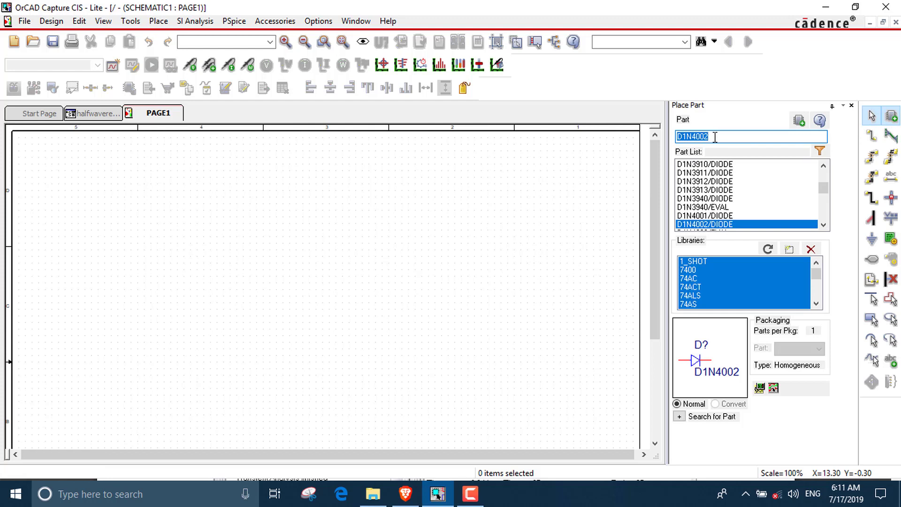
pyautogui.doubleClick(697, 224)
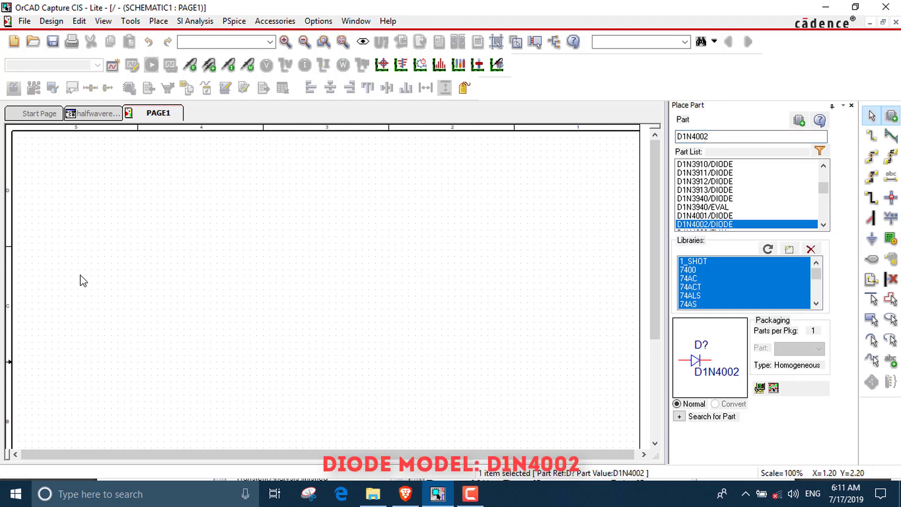
pyautogui.click(325, 228)
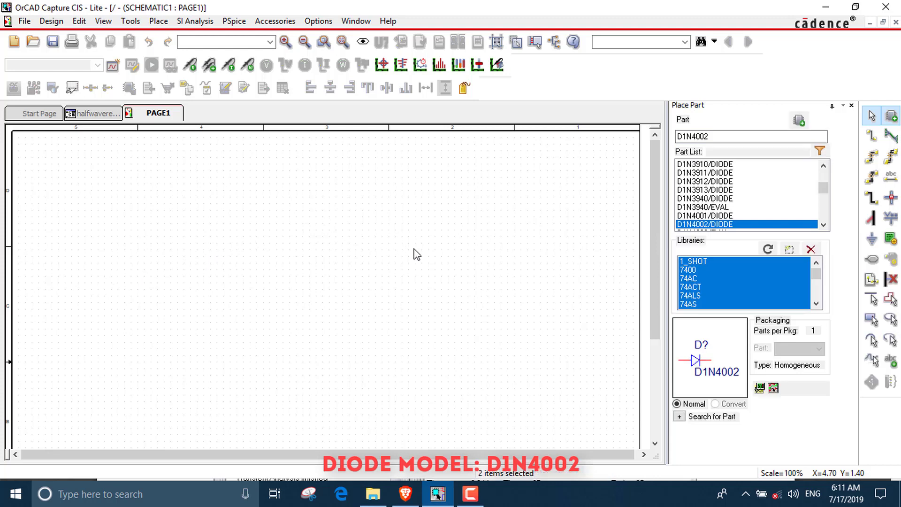
pyautogui.press('Escape')
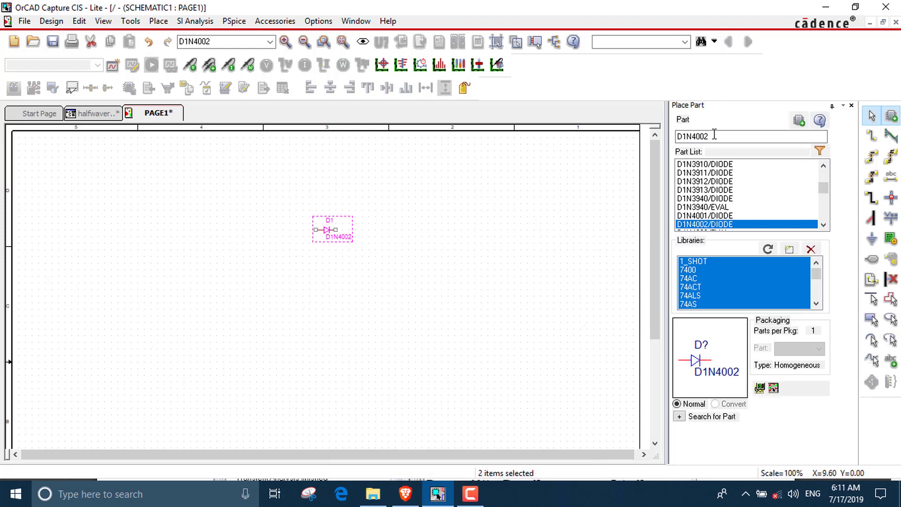
# Place a VSIN sinusoidal voltage source to the lower left of the diode.
pyautogui.write('vs')
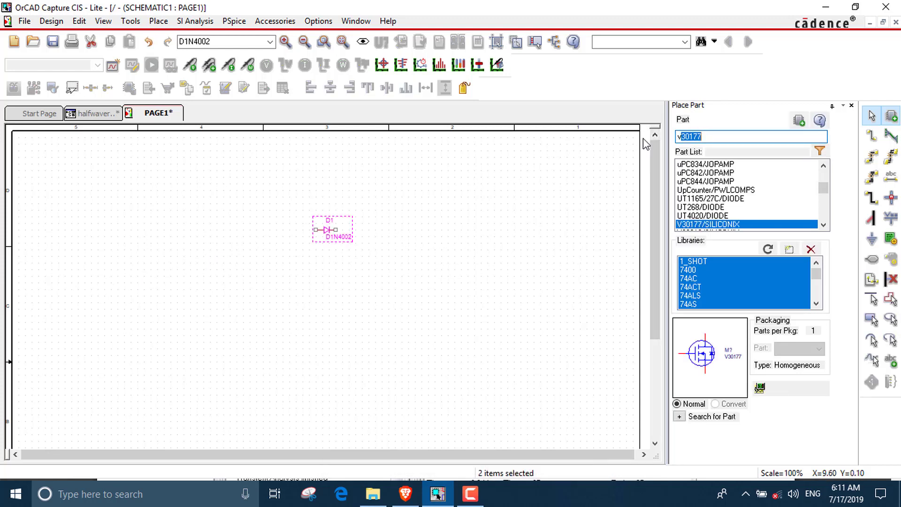
pyautogui.write('in')
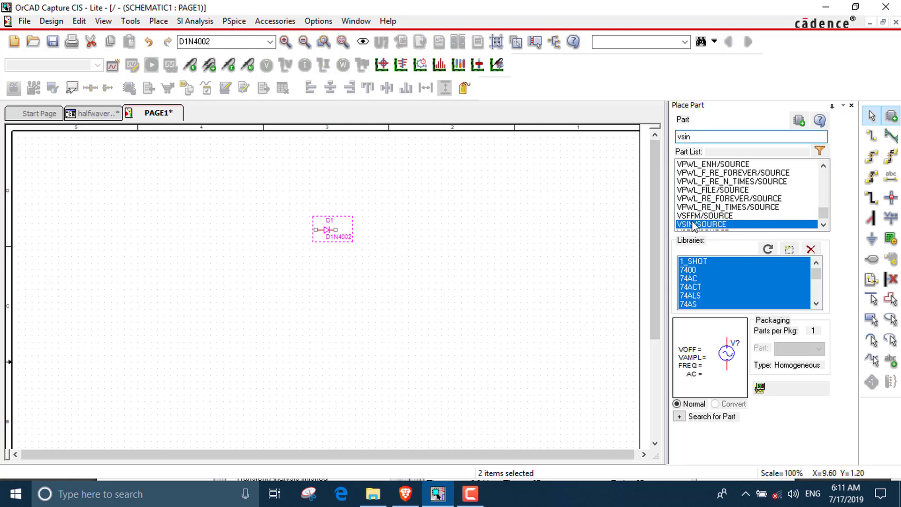
pyautogui.press('Return')
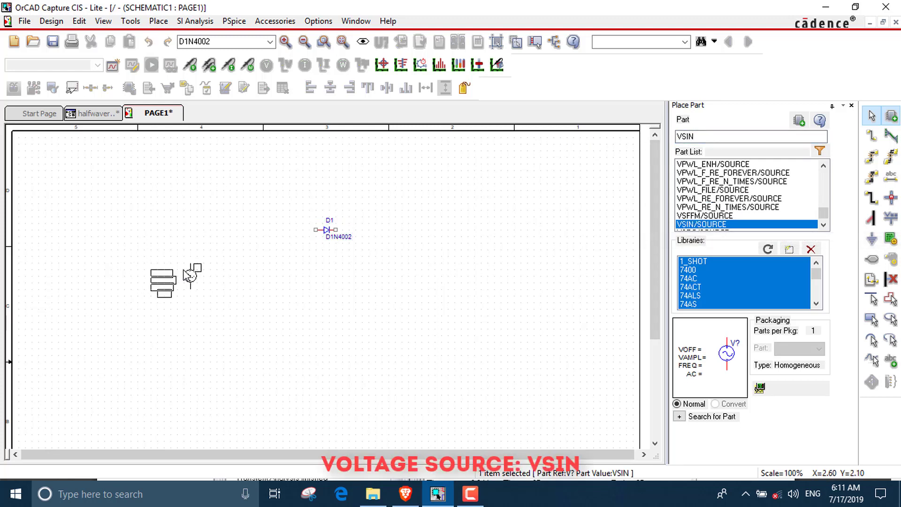
pyautogui.click(224, 264)
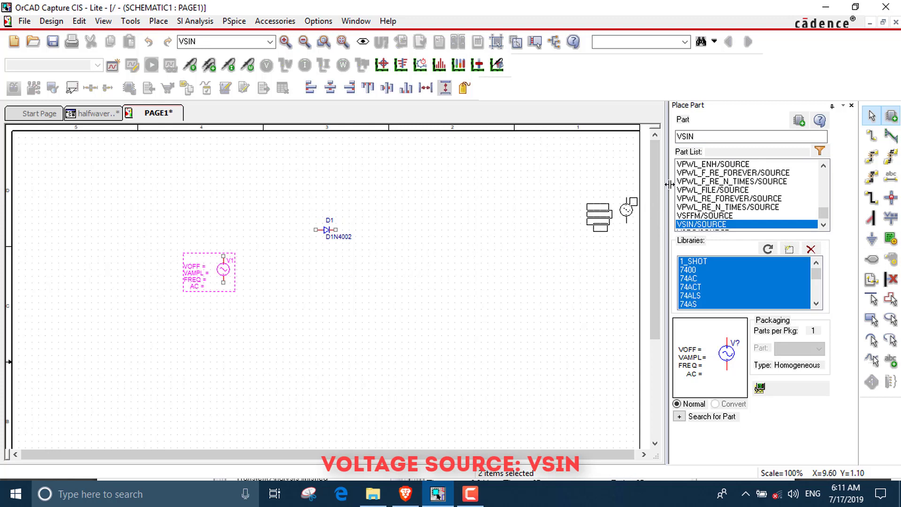
pyautogui.press('Escape')
# Place a resistor R from the ANALOG library, rotated vertically, to the right of the diode.
pyautogui.write('r')
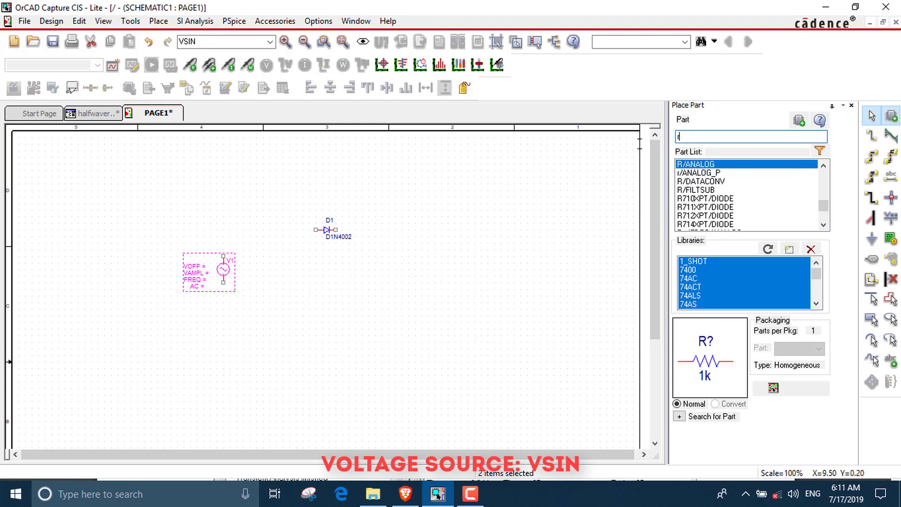
pyautogui.press('Return')
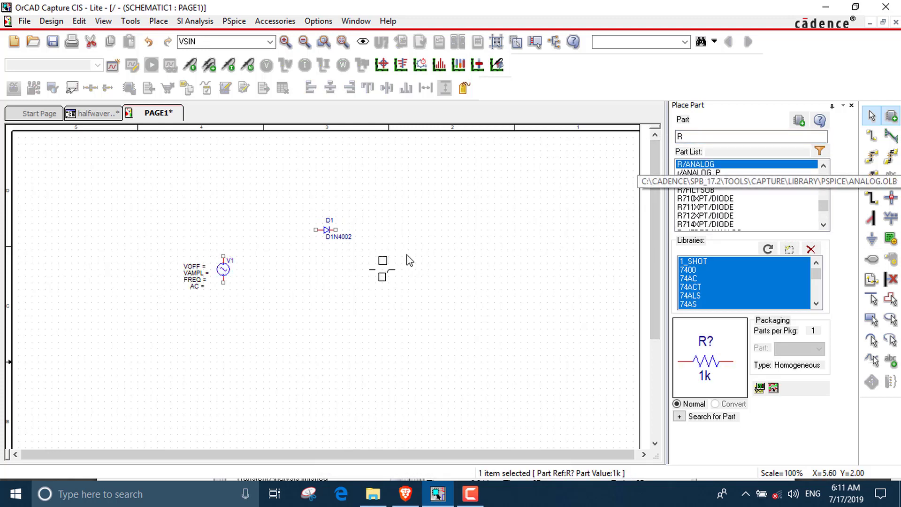
pyautogui.press('r')
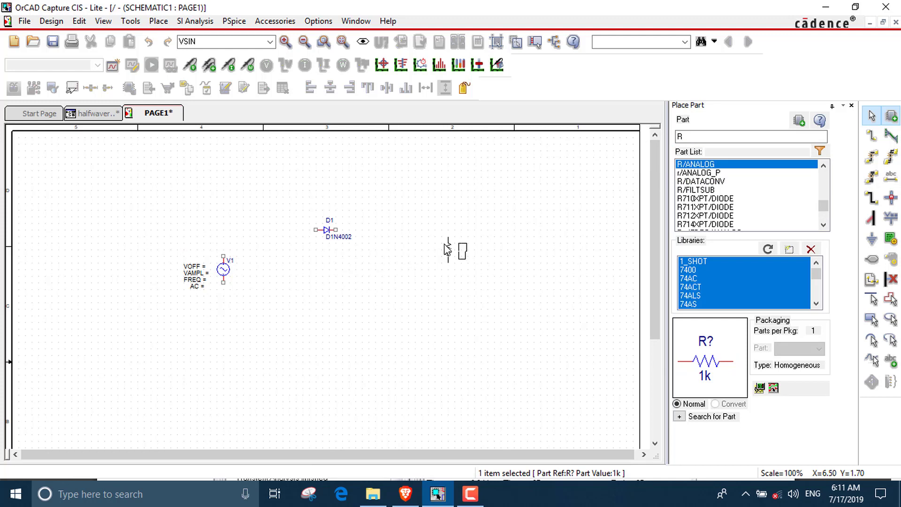
pyautogui.click(445, 246)
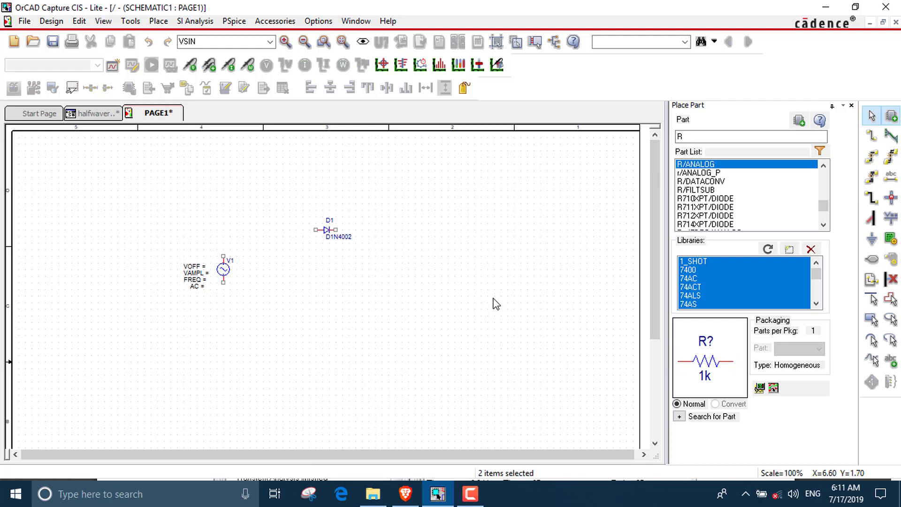
# Place an inductor L from the ANALOG library directly below the resistor, rotated vertically with its dotted end up.
pyautogui.click(679, 136)
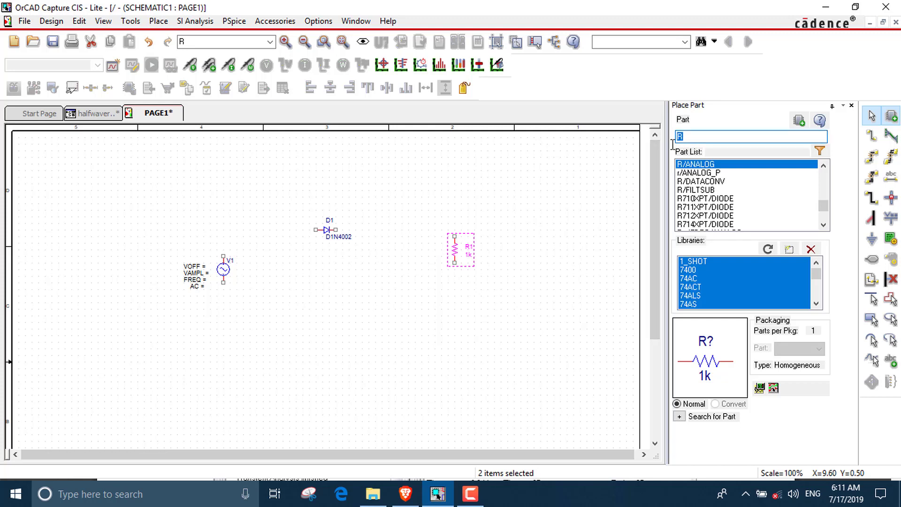
pyautogui.write('l')
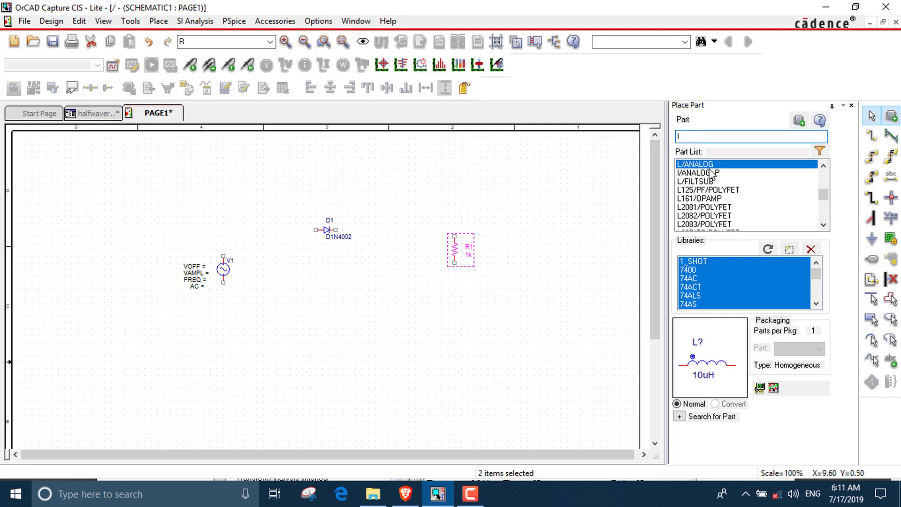
pyautogui.press('Return')
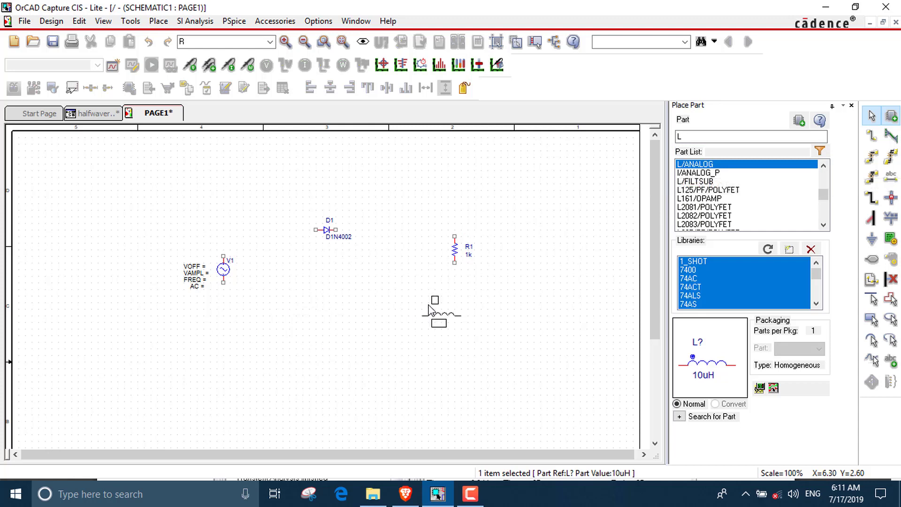
pyautogui.press('r')
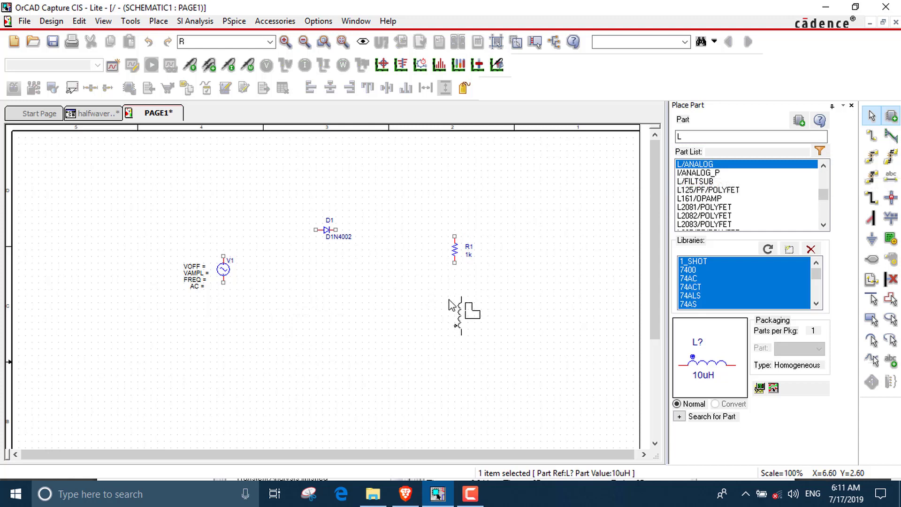
pyautogui.press('r')
pyautogui.press('r')
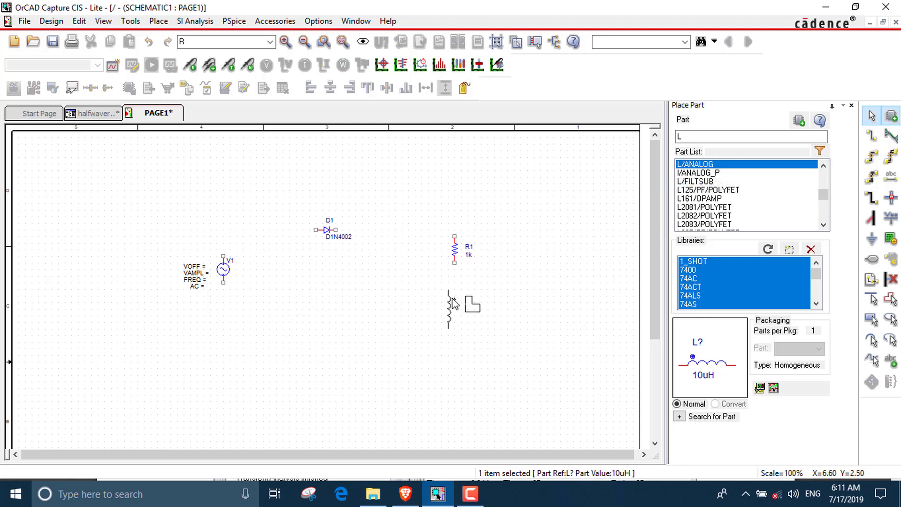
pyautogui.click(456, 303)
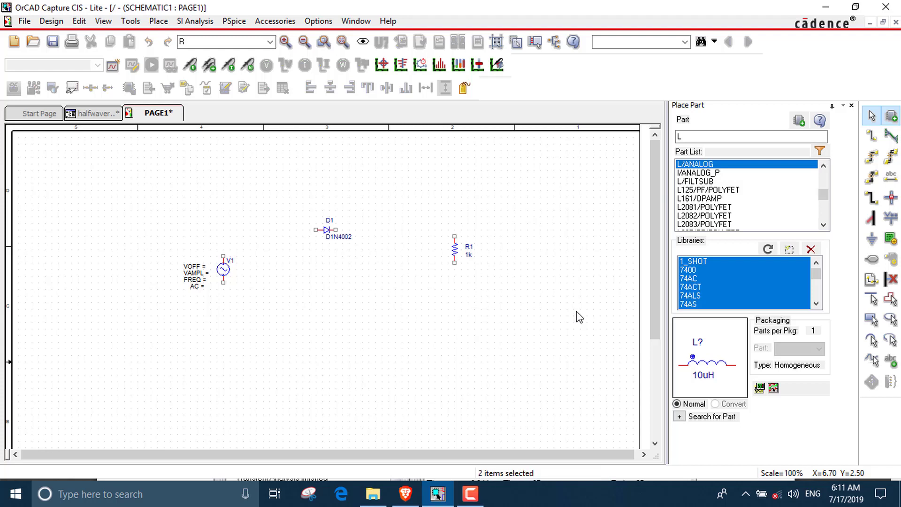
pyautogui.press('Escape')
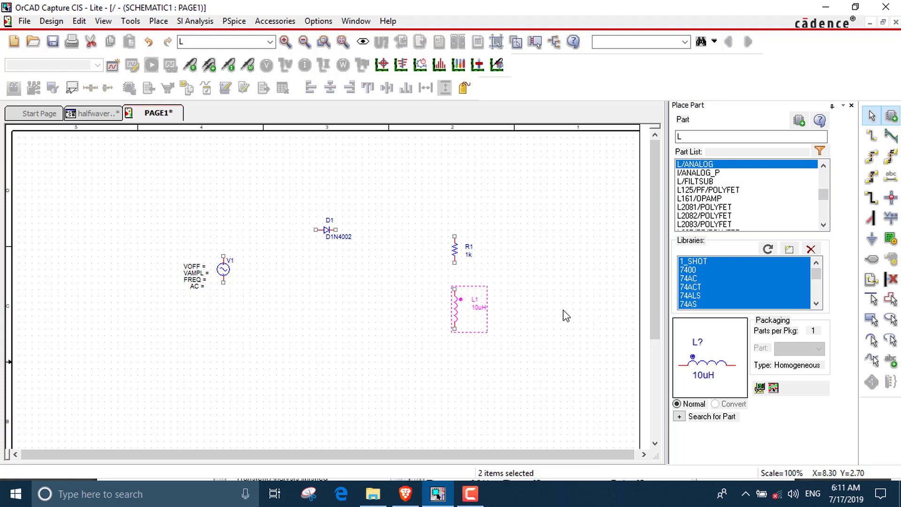
pyautogui.doubleClick(457, 250)
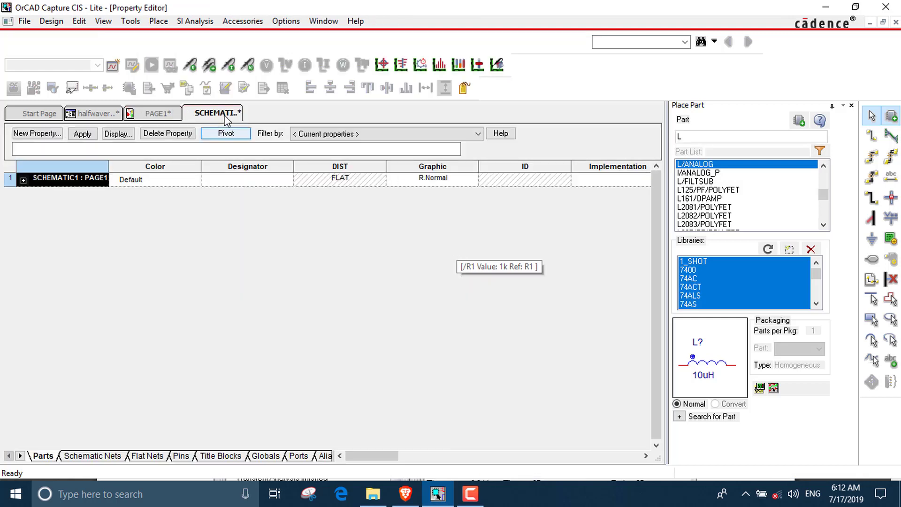
pyautogui.rightClick(225, 114)
pyautogui.click(250, 193)
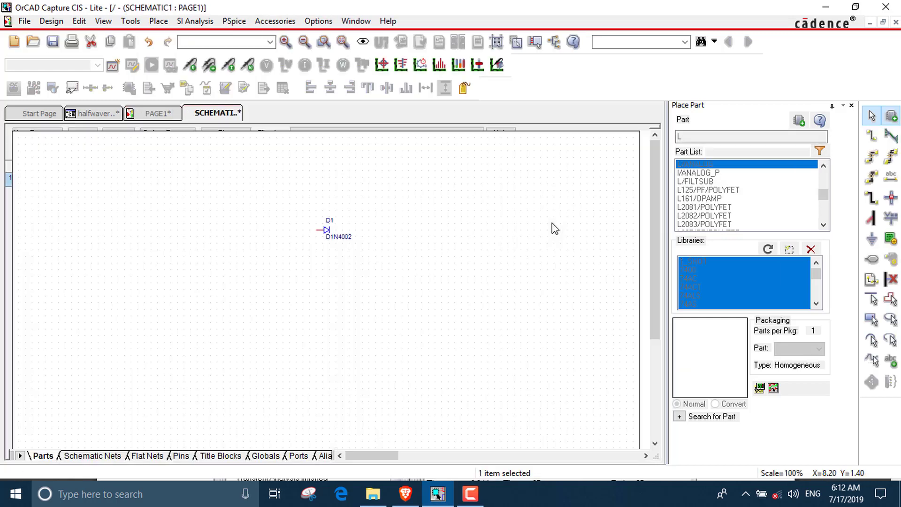
# Set the resistor's value to 20 and the inductor's value to 100m.
pyautogui.click(498, 249)
pyautogui.doubleClick(467, 256)
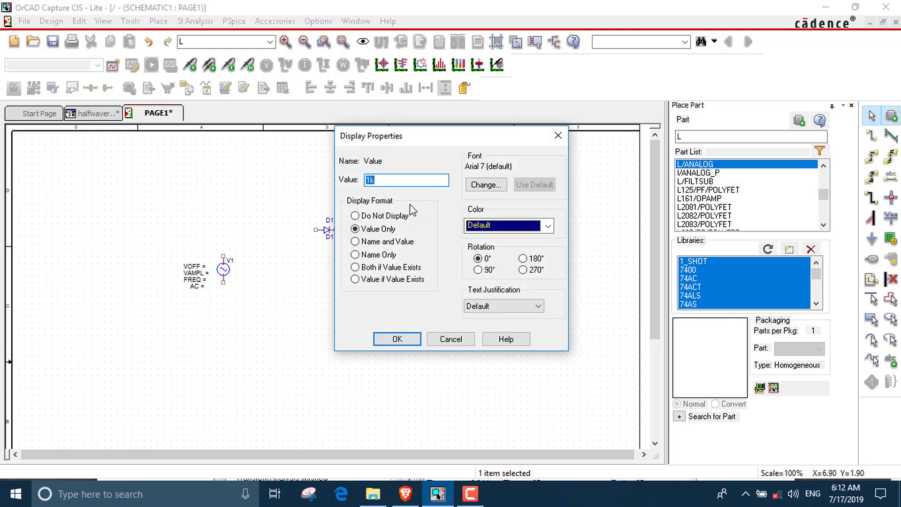
pyautogui.click(398, 339)
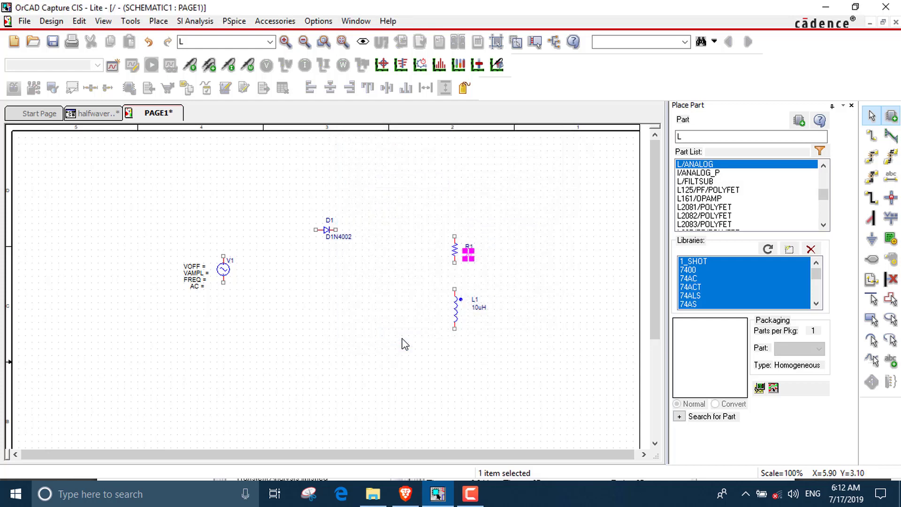
pyautogui.doubleClick(479, 308)
pyautogui.write('100m')
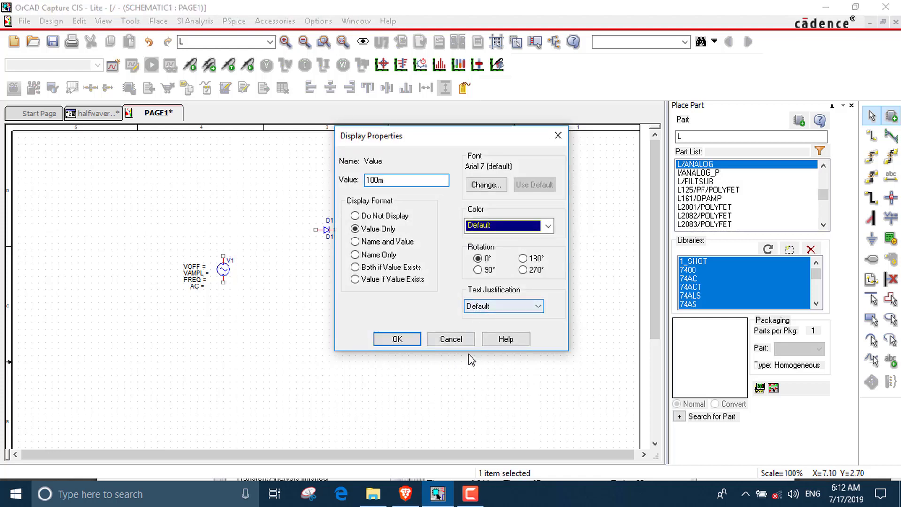
pyautogui.click(413, 340)
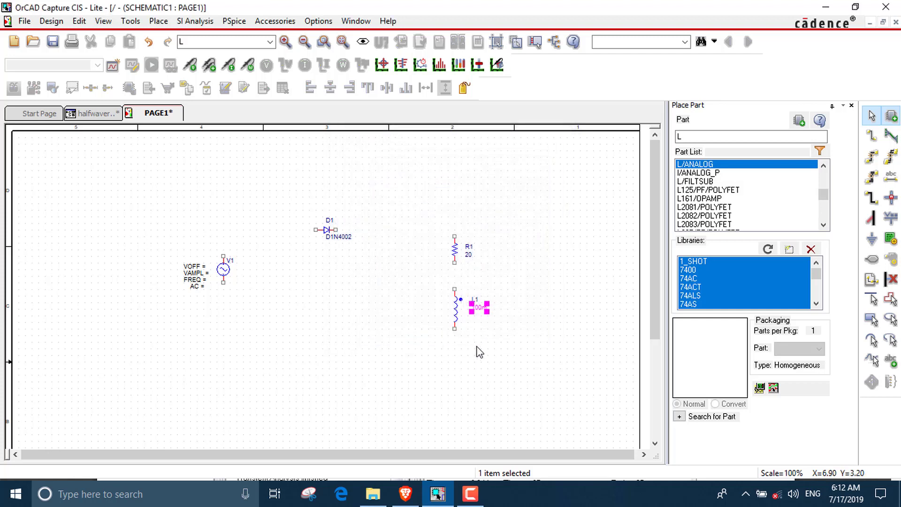
pyautogui.click(465, 381)
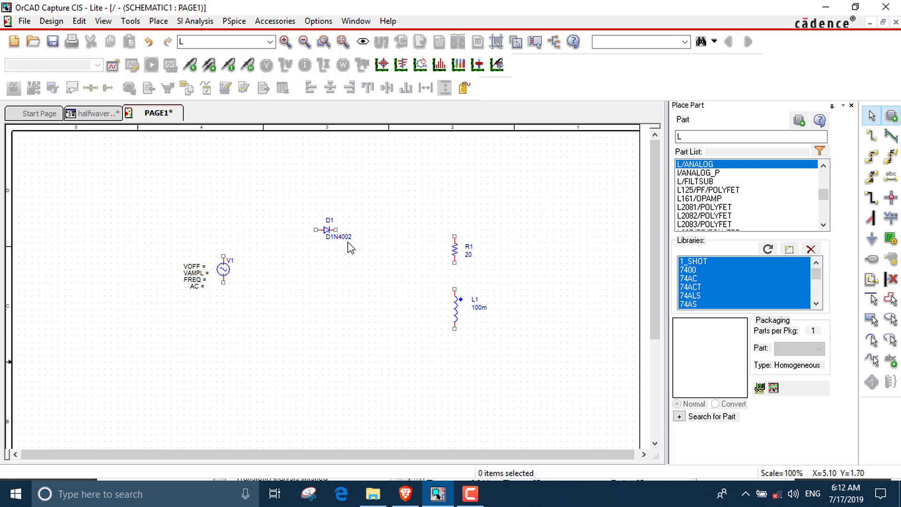
# Wire the sine source's upper terminal to the diode's anode, and the diode's cathode to the resistor's upper pin.
pyautogui.click(285, 44)
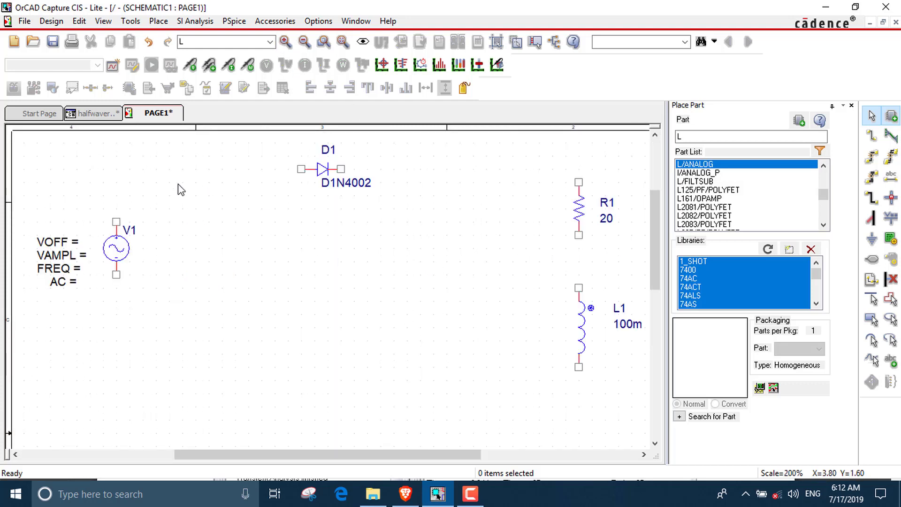
pyautogui.click(158, 21)
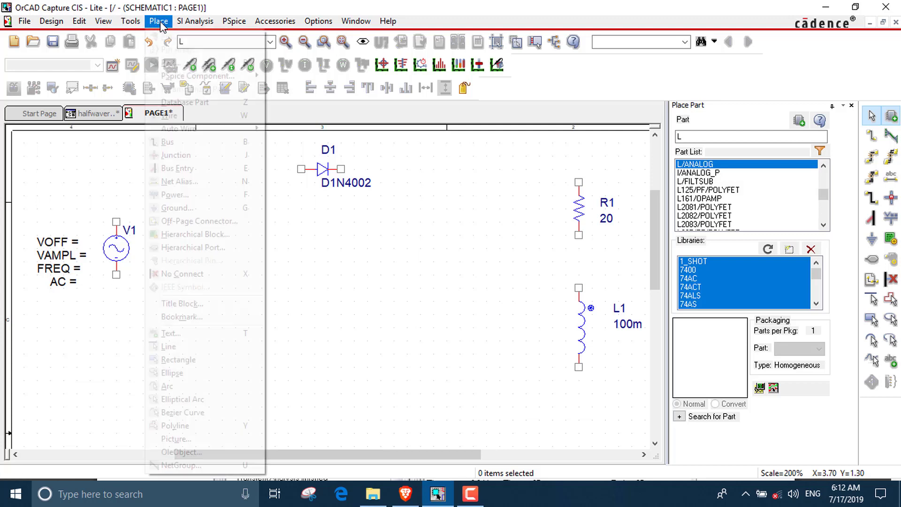
pyautogui.click(169, 115)
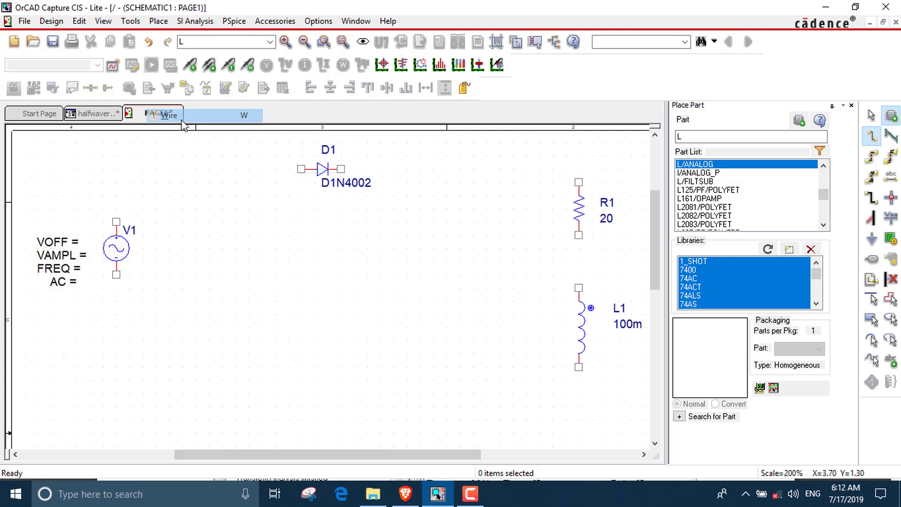
pyautogui.click(116, 221)
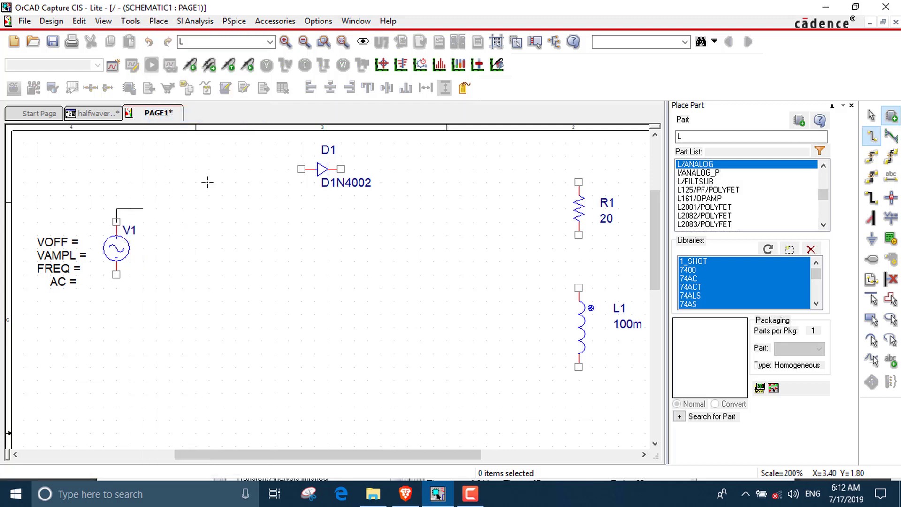
pyautogui.click(301, 169)
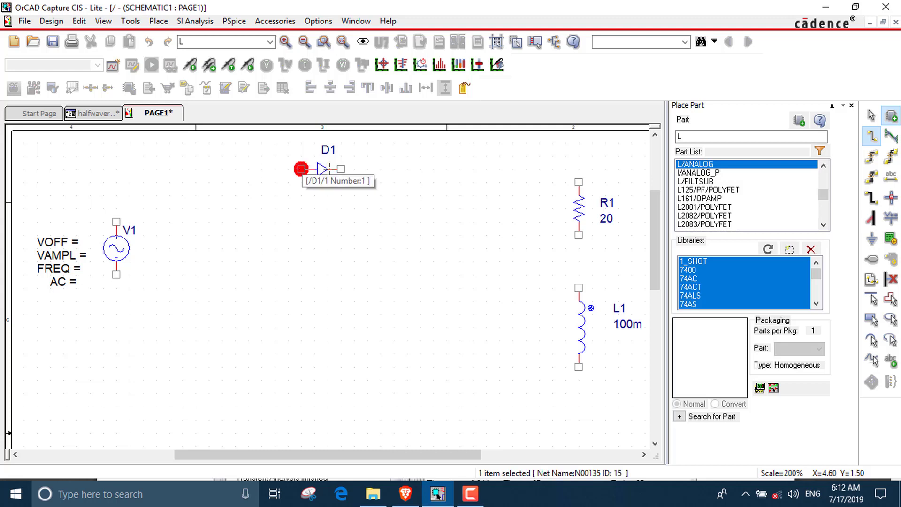
pyautogui.click(341, 169)
pyautogui.click(579, 182)
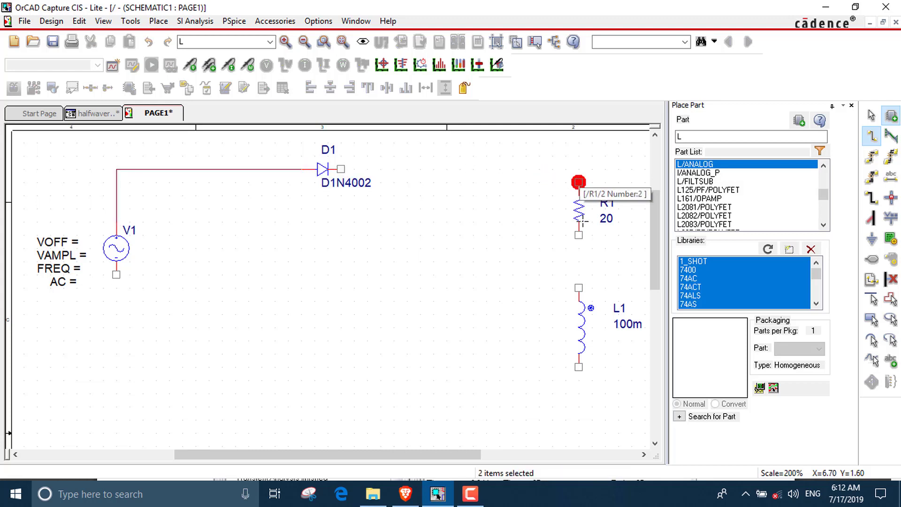
# Wire the resistor's lower pin to the inductor's upper pin, and the inductor's lower pin back to the source's negative terminal.
pyautogui.click(579, 287)
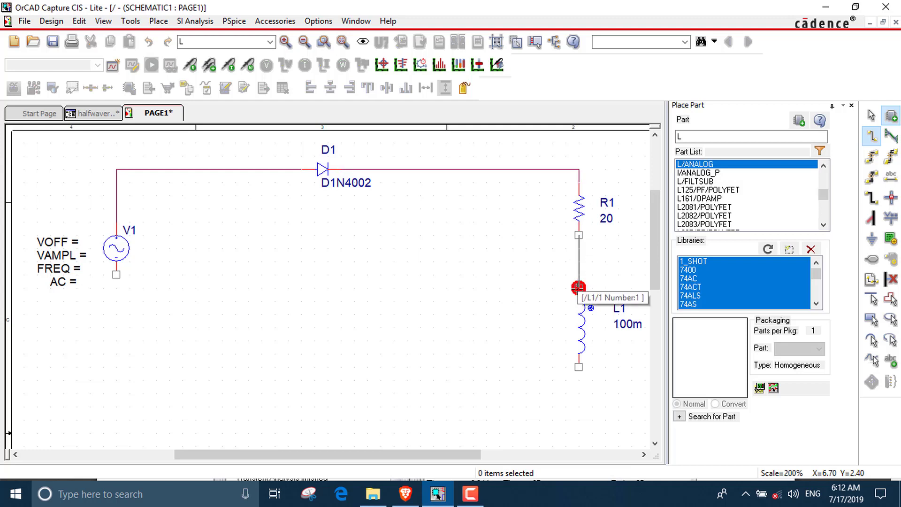
pyautogui.click(579, 287)
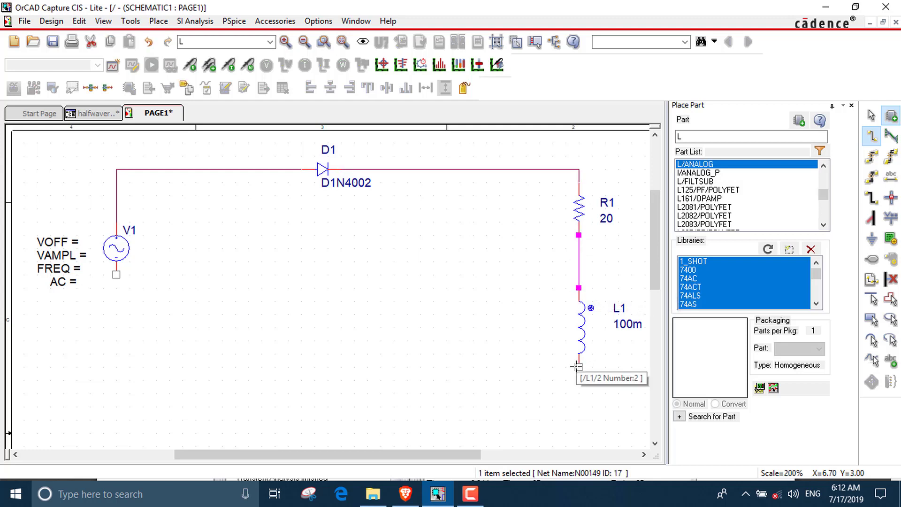
pyautogui.click(578, 366)
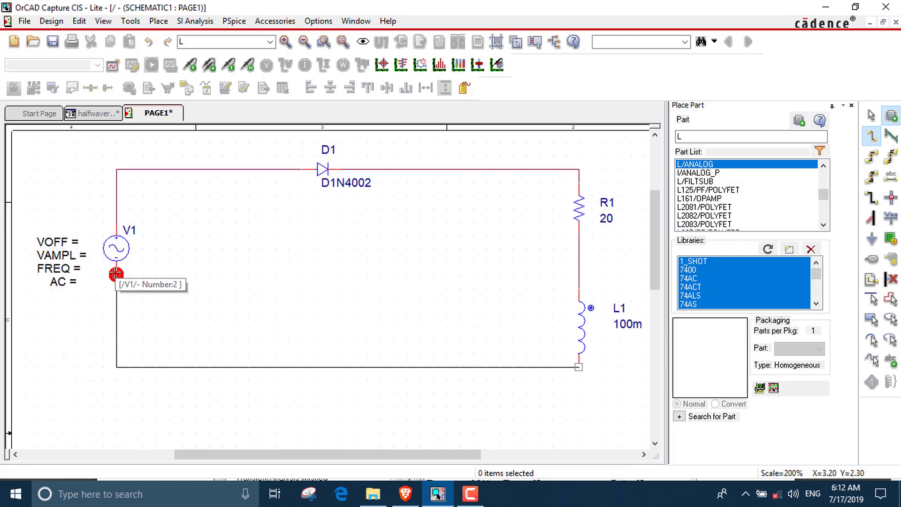
pyautogui.click(116, 274)
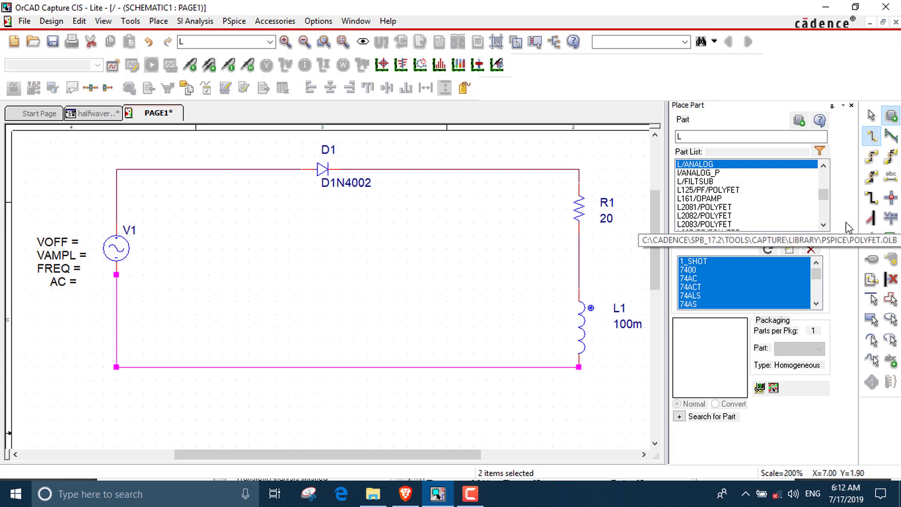
# Place a 0/CAPSYM ground symbol near the middle of the circuit's bottom wire.
pyautogui.click(872, 239)
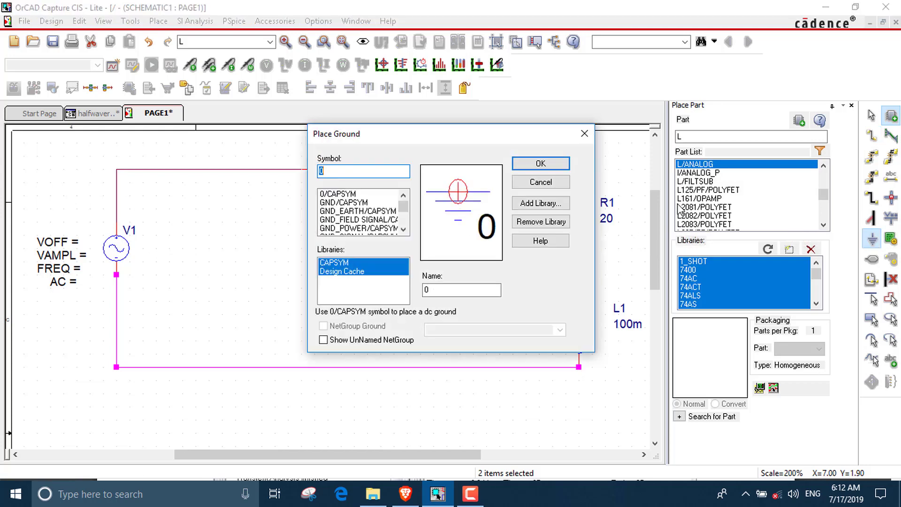
pyautogui.click(374, 194)
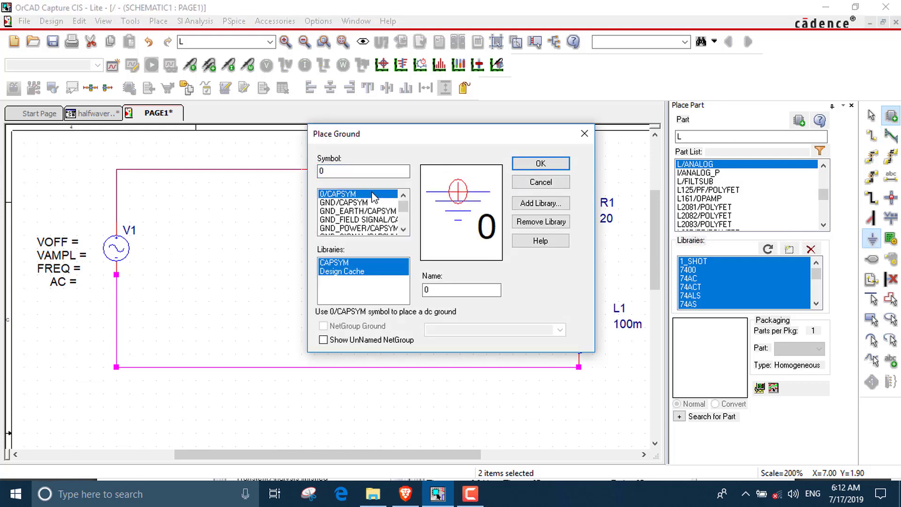
pyautogui.click(535, 168)
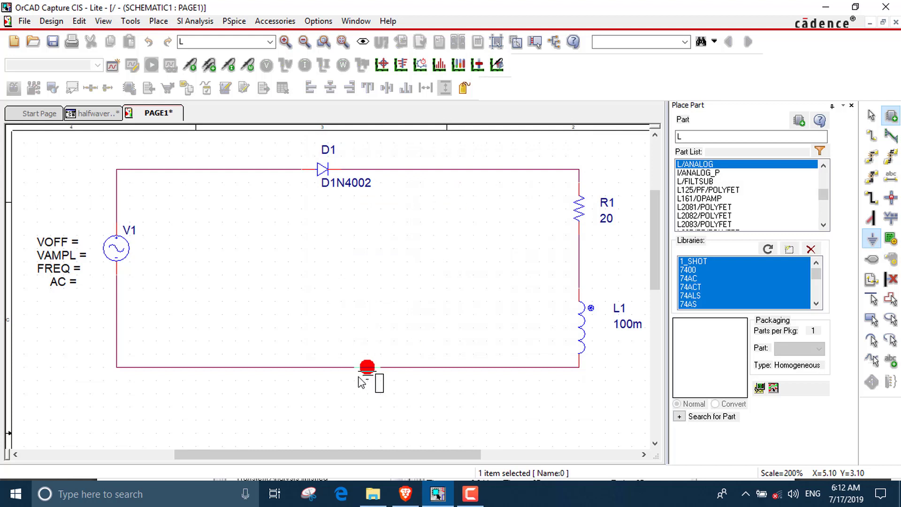
pyautogui.click(361, 378)
pyautogui.click(359, 376)
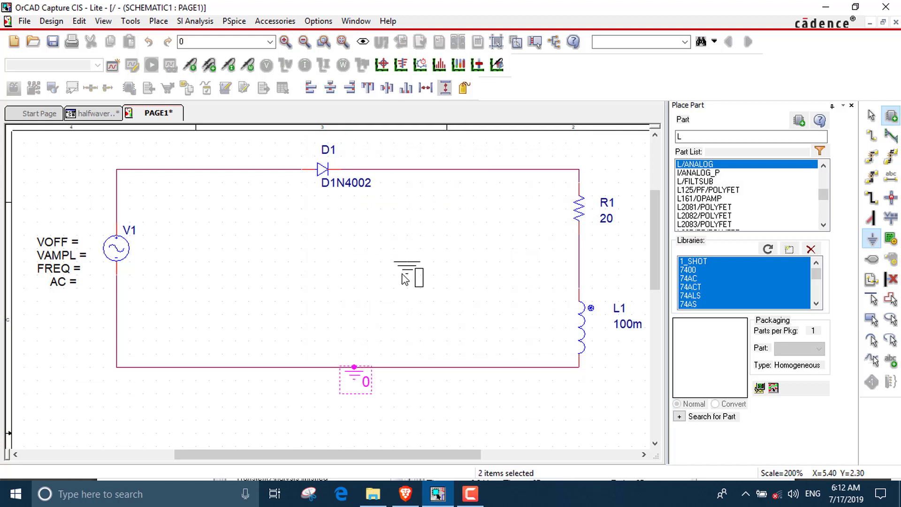
pyautogui.press('Escape')
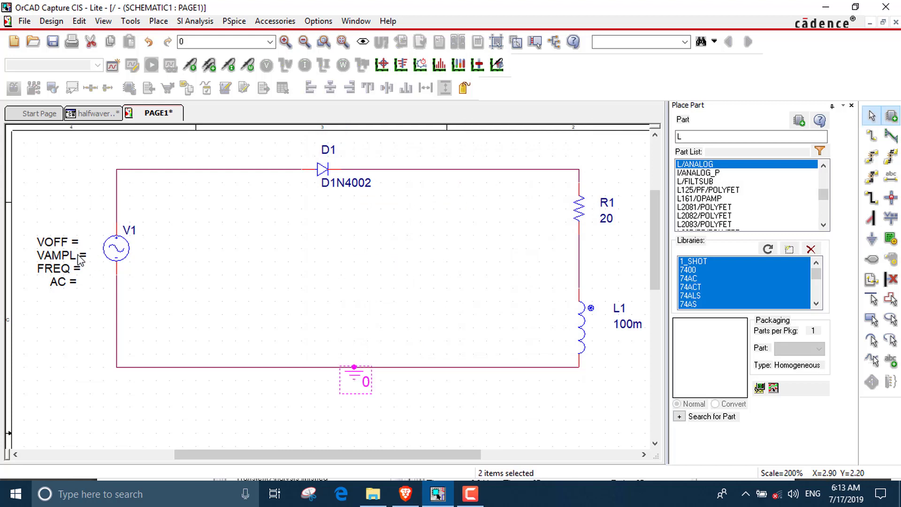
# Set the sine source's VOFF to 0 and its VAMPL to 100.
pyautogui.doubleClick(65, 245)
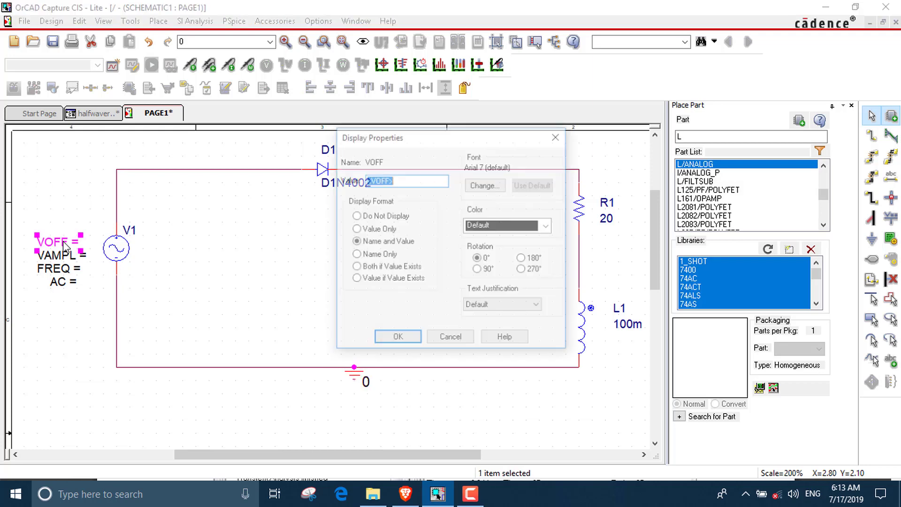
pyautogui.write('0')
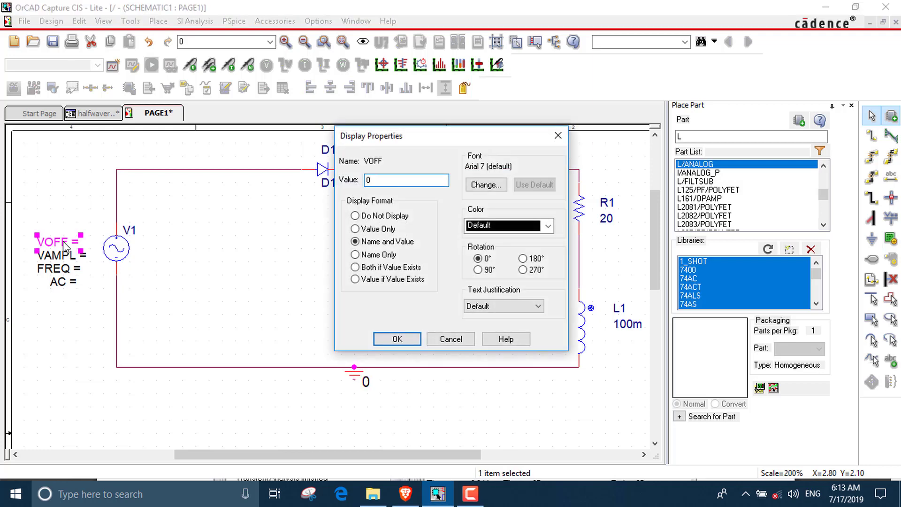
pyautogui.press('Return')
pyautogui.doubleClick(69, 258)
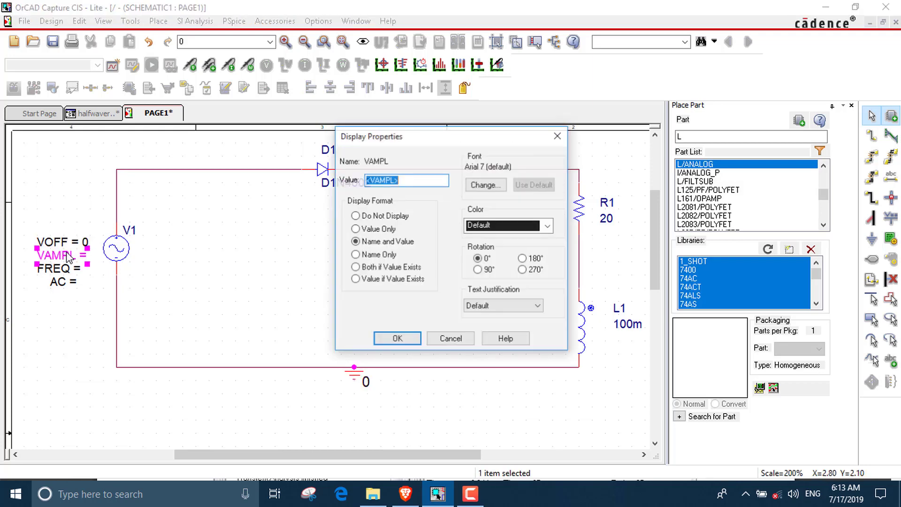
pyautogui.write('100')
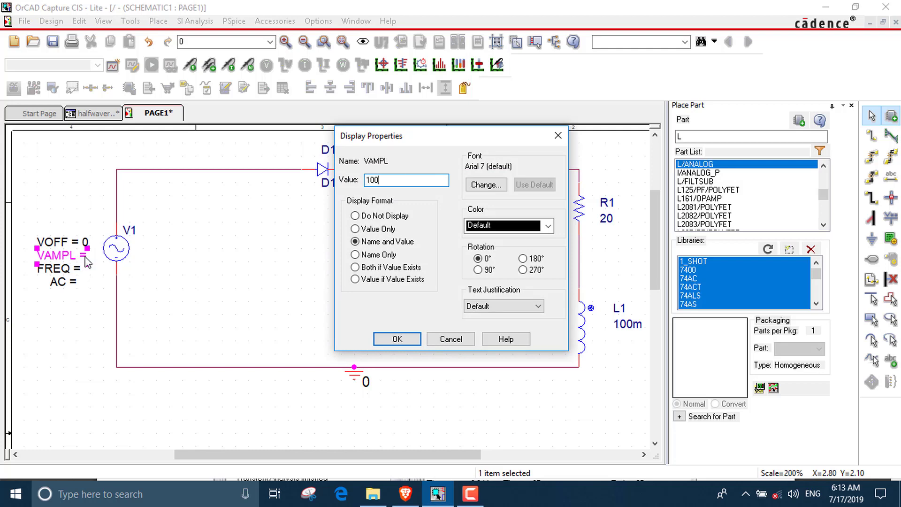
pyautogui.click(397, 339)
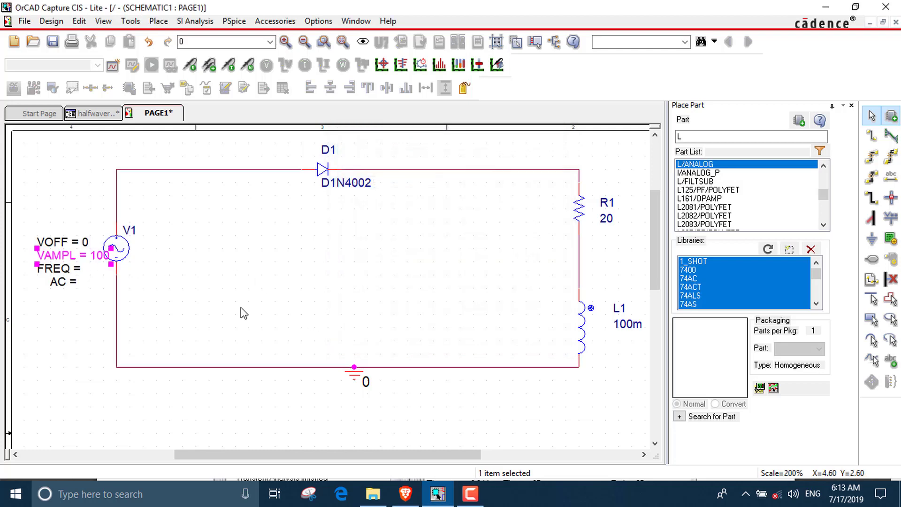
# Set the sine source's FREQ to 60 and its AC value to 0.
pyautogui.doubleClick(66, 270)
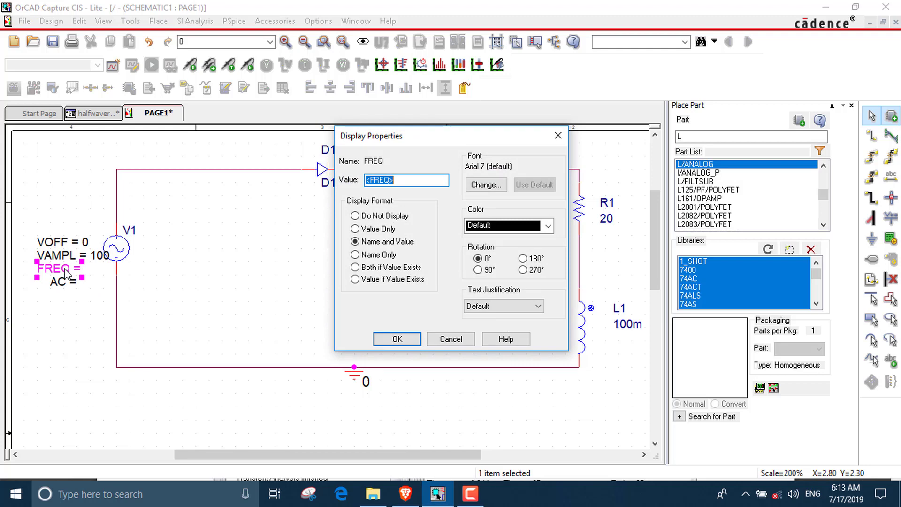
pyautogui.write('60')
pyautogui.press('Return')
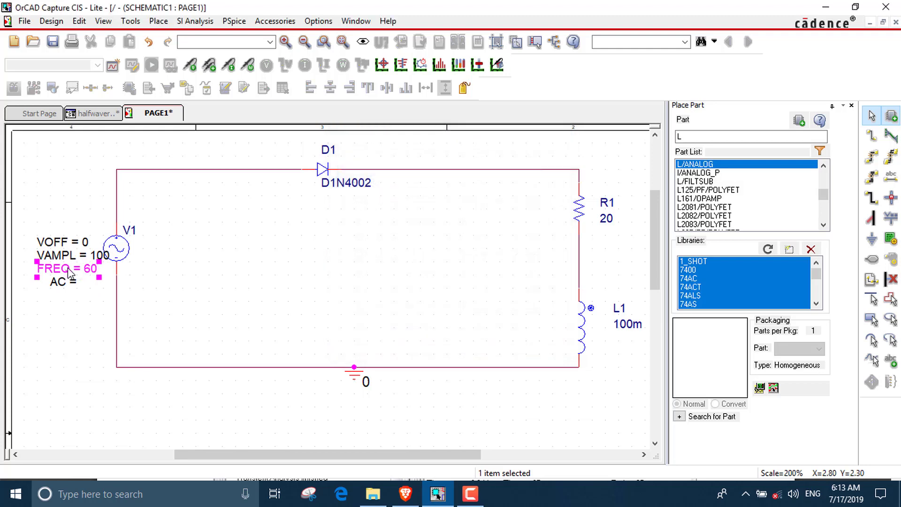
pyautogui.doubleClick(72, 287)
pyautogui.write('0')
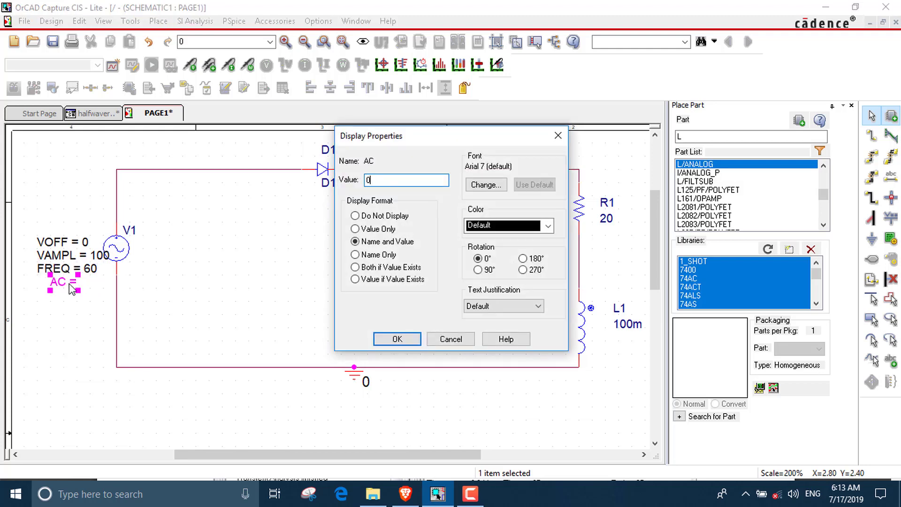
pyautogui.click(409, 339)
pyautogui.click(404, 312)
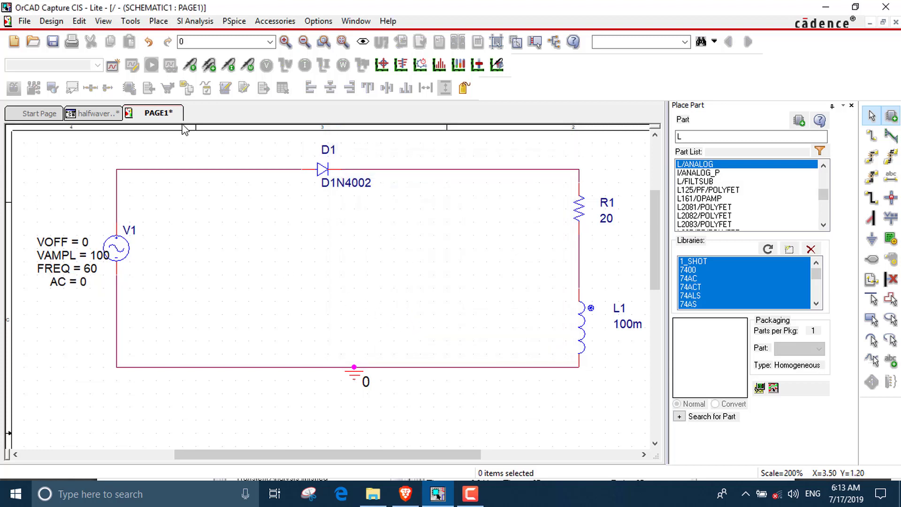
# Create a transient simulation profile named halfwaverec_rlload with a run time of 0.05 s and a maximum step size of 0.005 s.
pyautogui.click(128, 87)
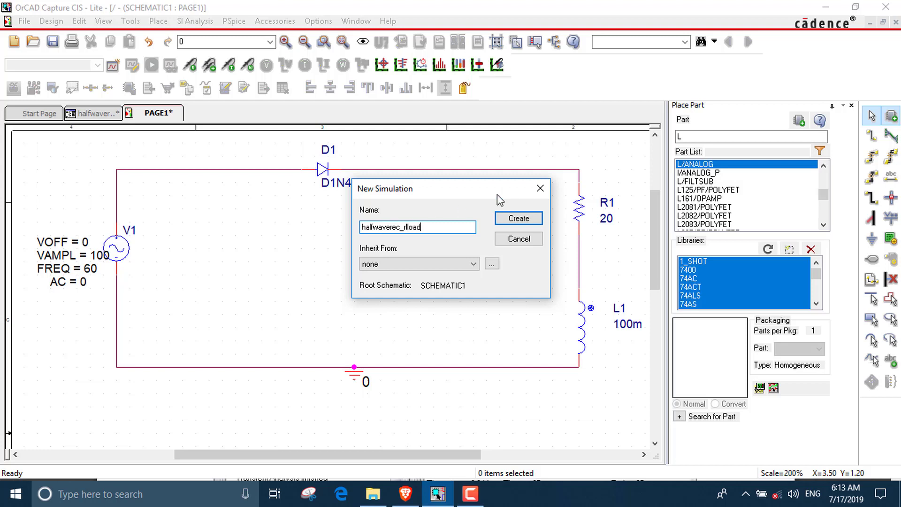
pyautogui.click(518, 218)
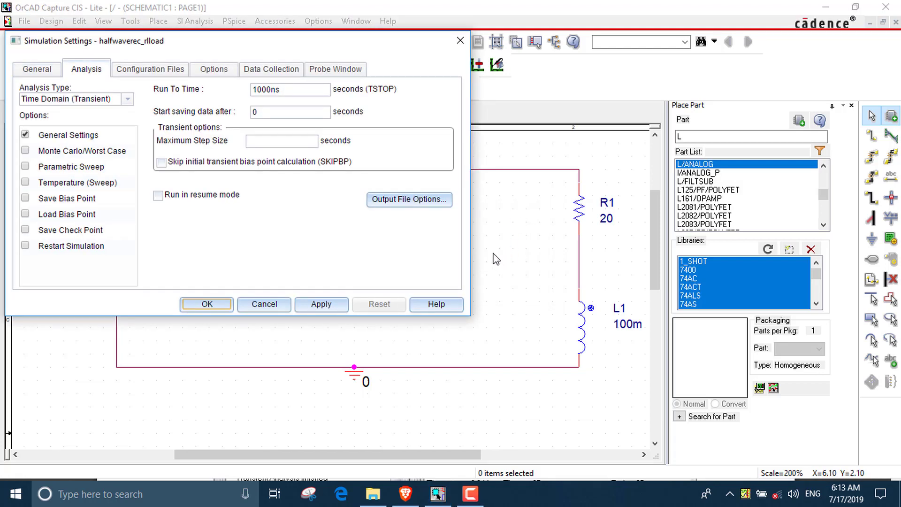
pyautogui.moveTo(281, 90); pyautogui.dragTo(248, 94)
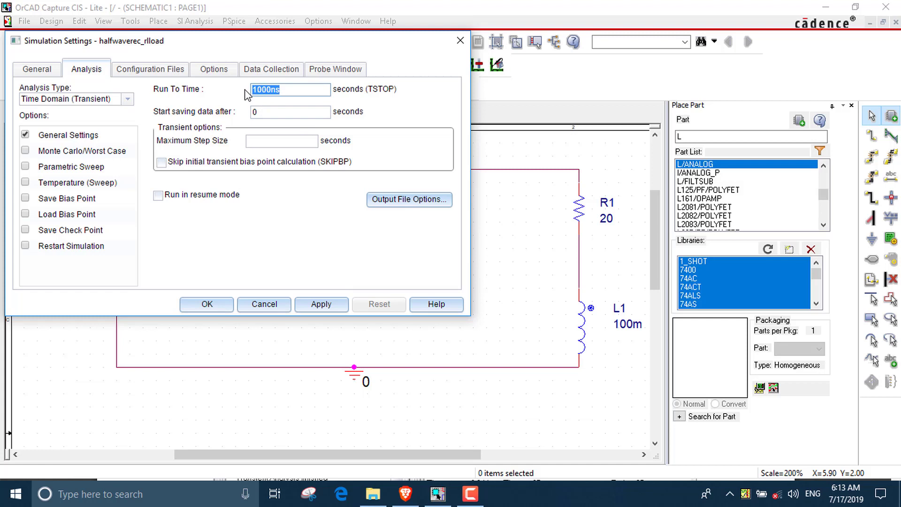
pyautogui.write('0.05')
pyautogui.click(262, 140)
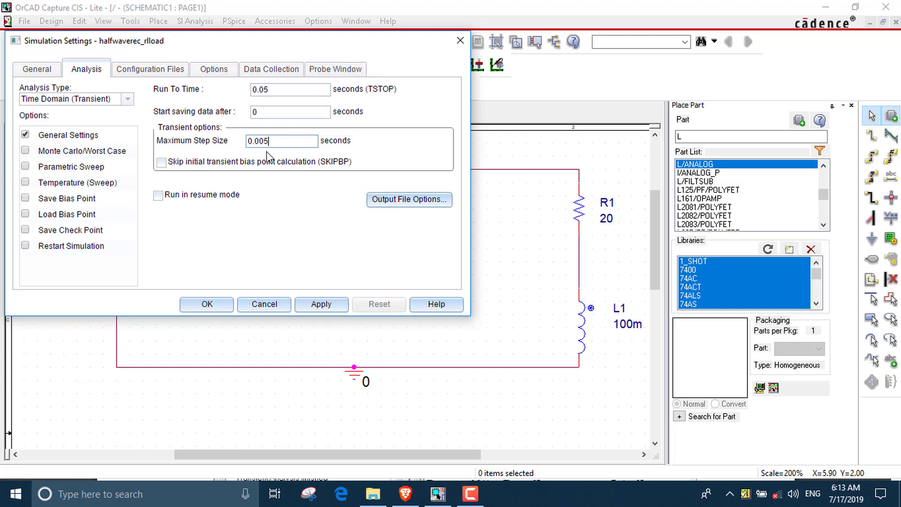
pyautogui.click(321, 304)
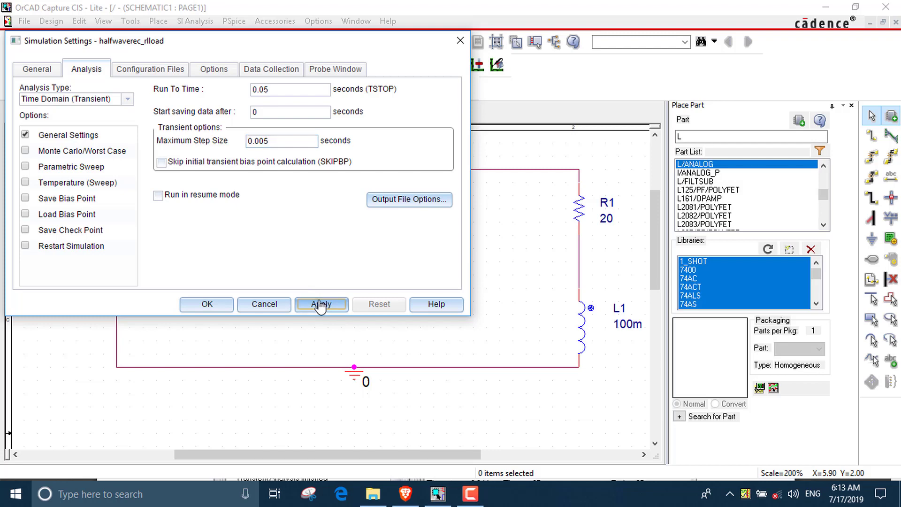
pyautogui.click(207, 305)
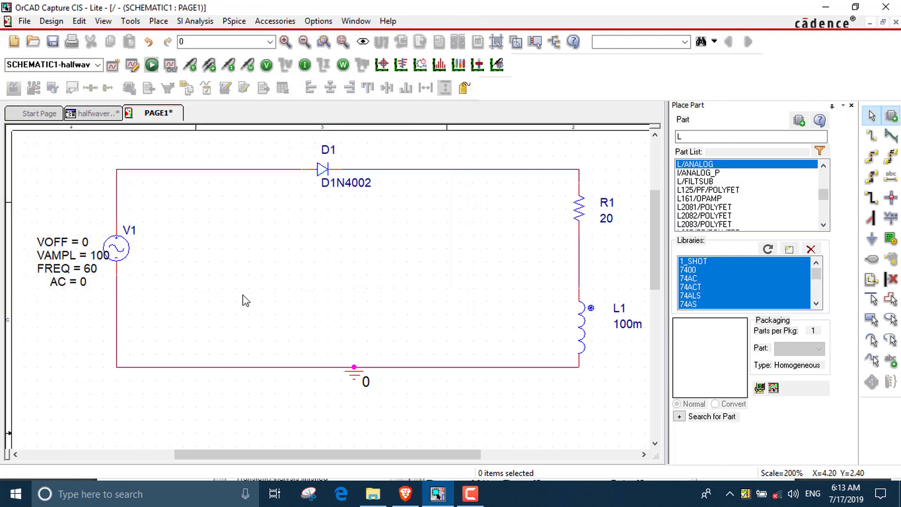
# Run the PSpice simulation and switch to the PSpice A/D results window.
pyautogui.click(151, 66)
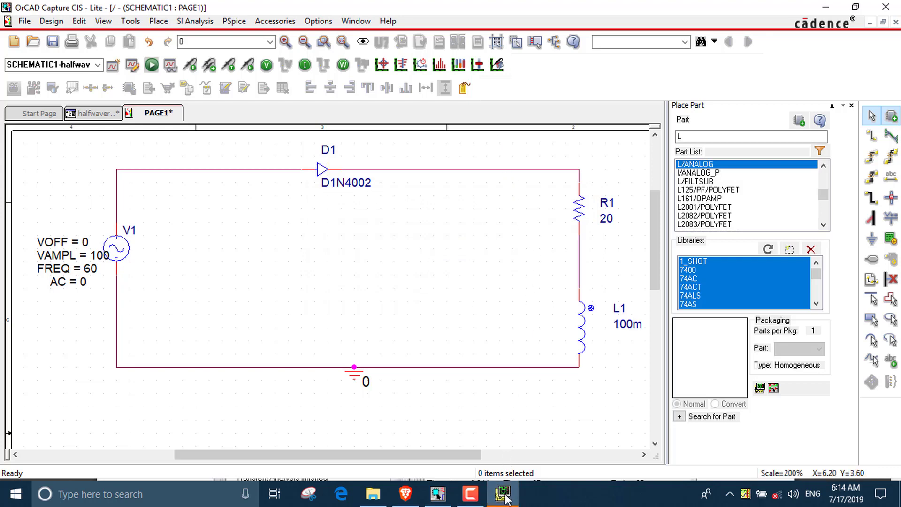
pyautogui.click(510, 467)
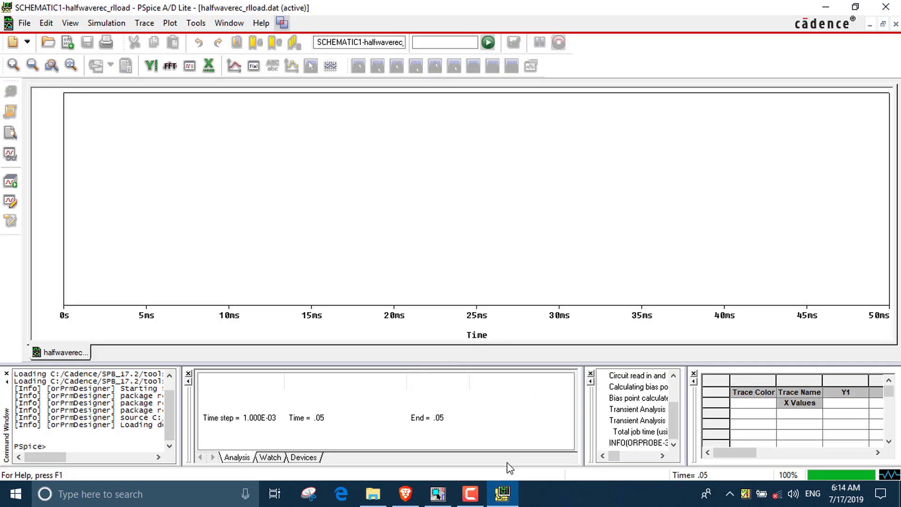
# Plot the resistor current in the results graph by adding a trace with the expression -I(R1).
pyautogui.click(234, 67)
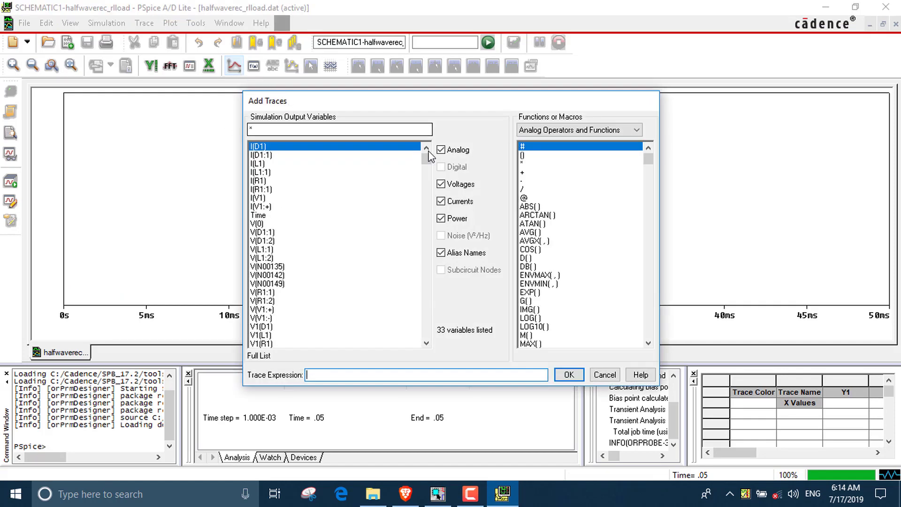
pyautogui.click(523, 181)
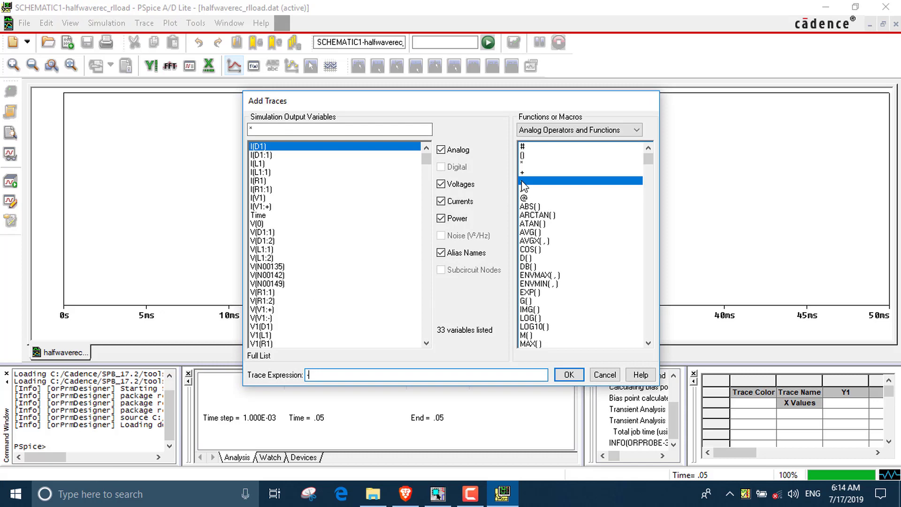
pyautogui.click(254, 181)
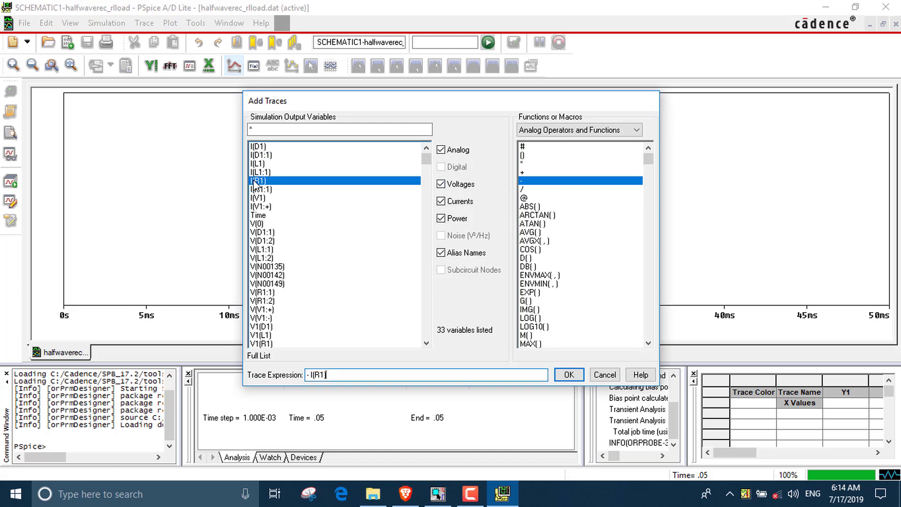
pyautogui.click(568, 376)
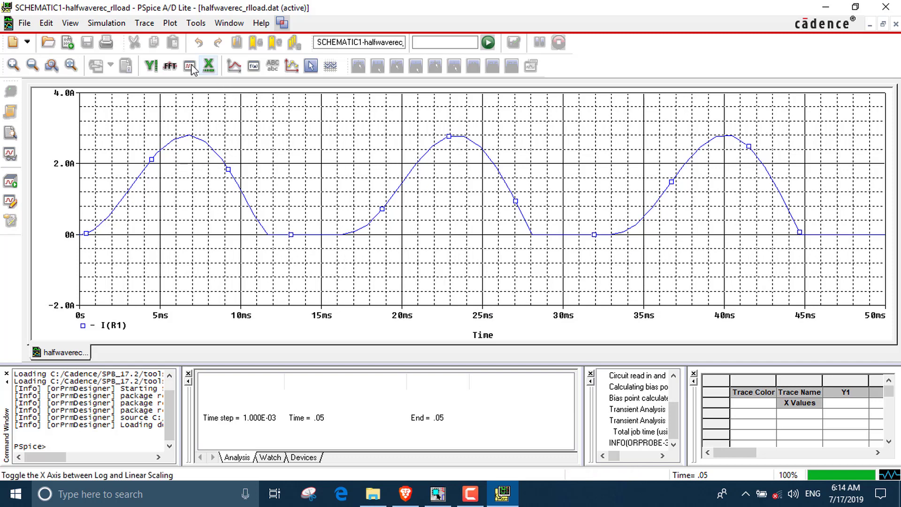
# Display the Fourier spectrum of the -I(R1) trace, and close the results window to return to the schematic.
pyautogui.click(144, 23)
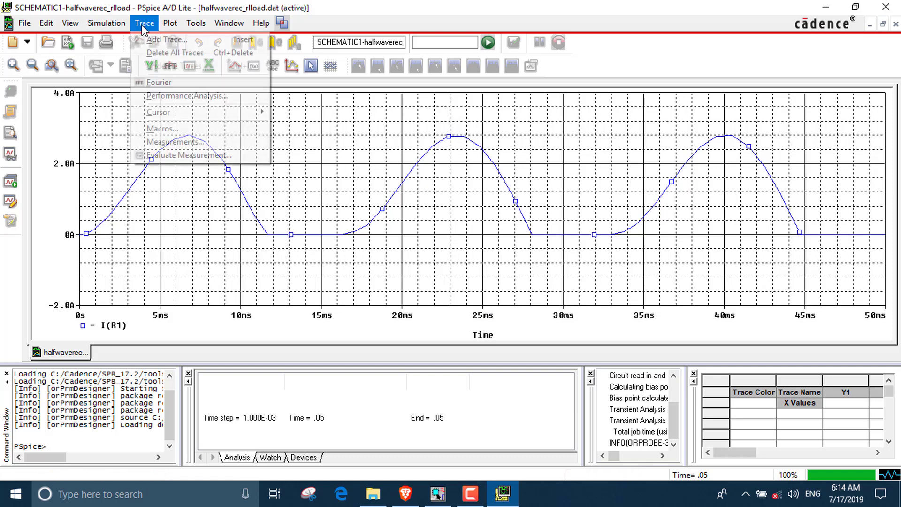
pyautogui.click(158, 84)
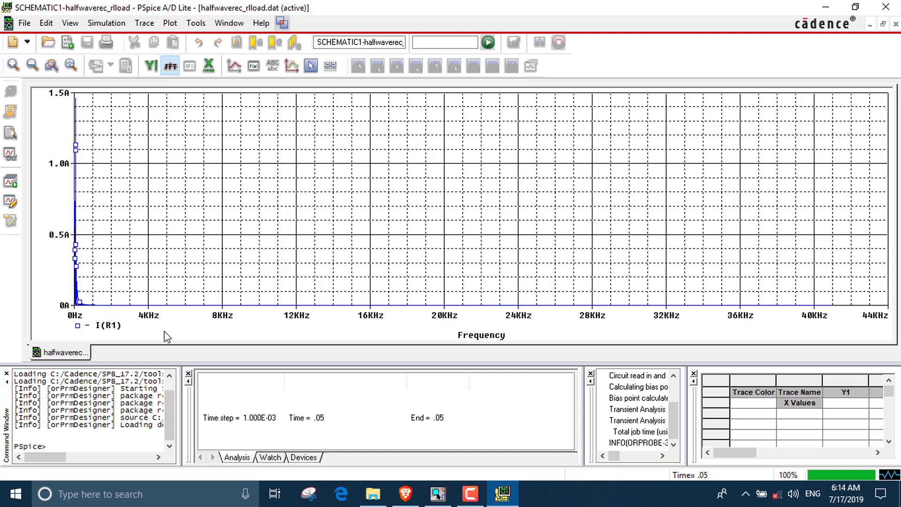
pyautogui.click(885, 8)
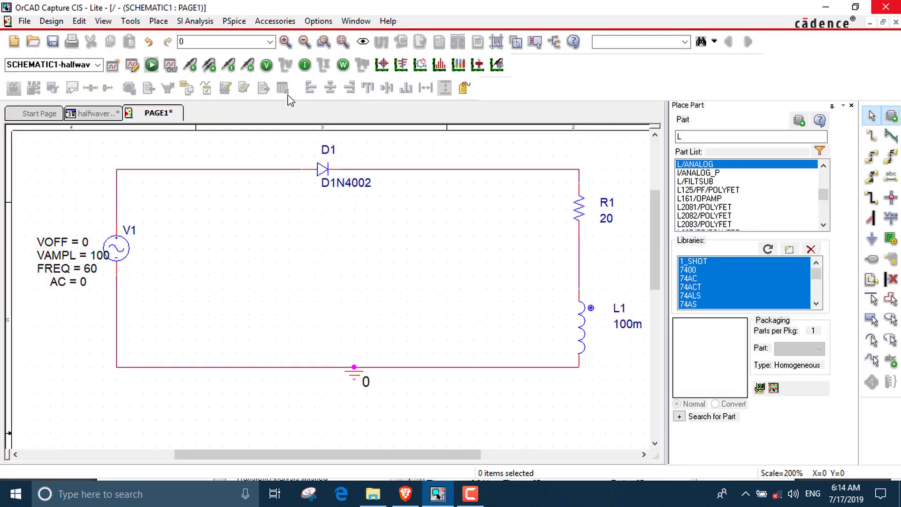
# Rerun the simulation from the schematic, switch to PSpice A/D and plot the source voltage trace V(V1:+).
pyautogui.click(150, 65)
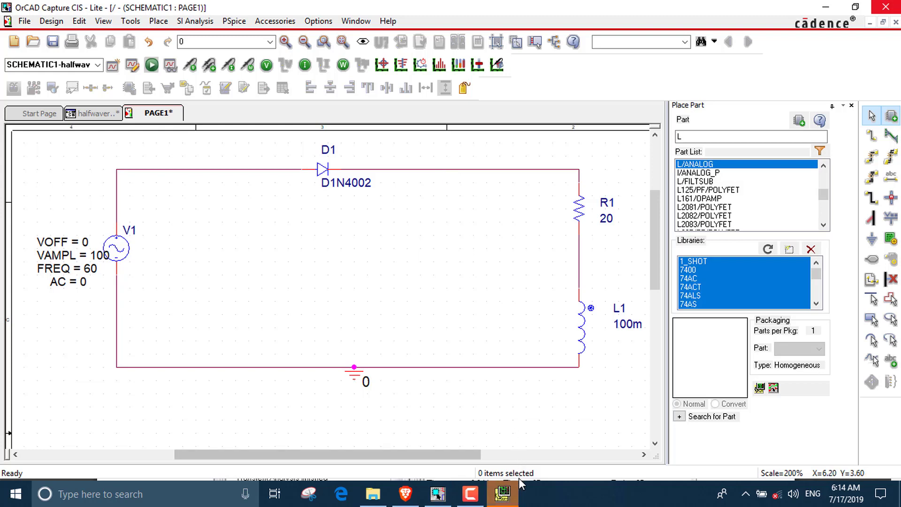
pyautogui.click(501, 504)
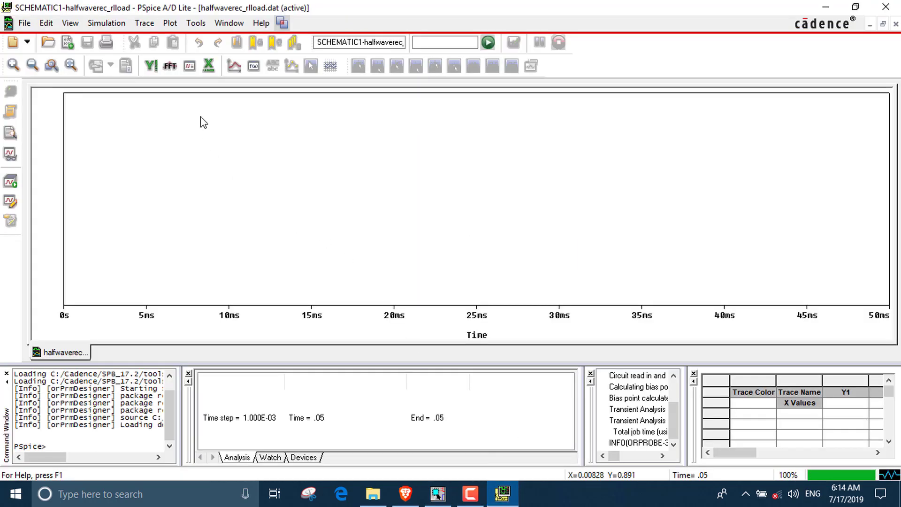
pyautogui.click(235, 66)
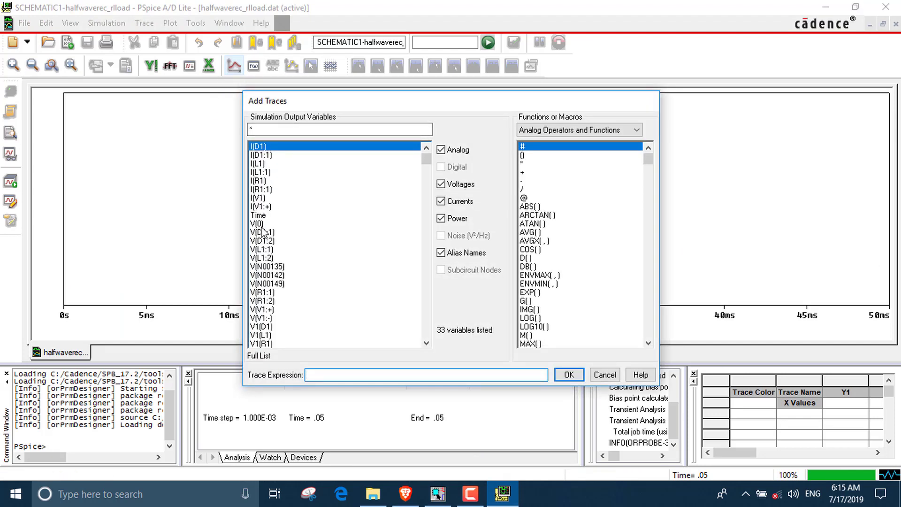
pyautogui.click(264, 309)
pyautogui.click(568, 374)
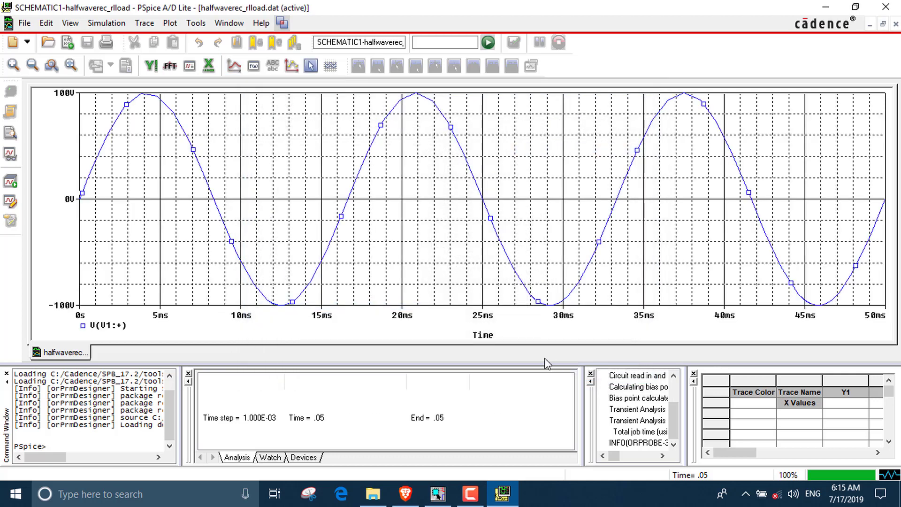